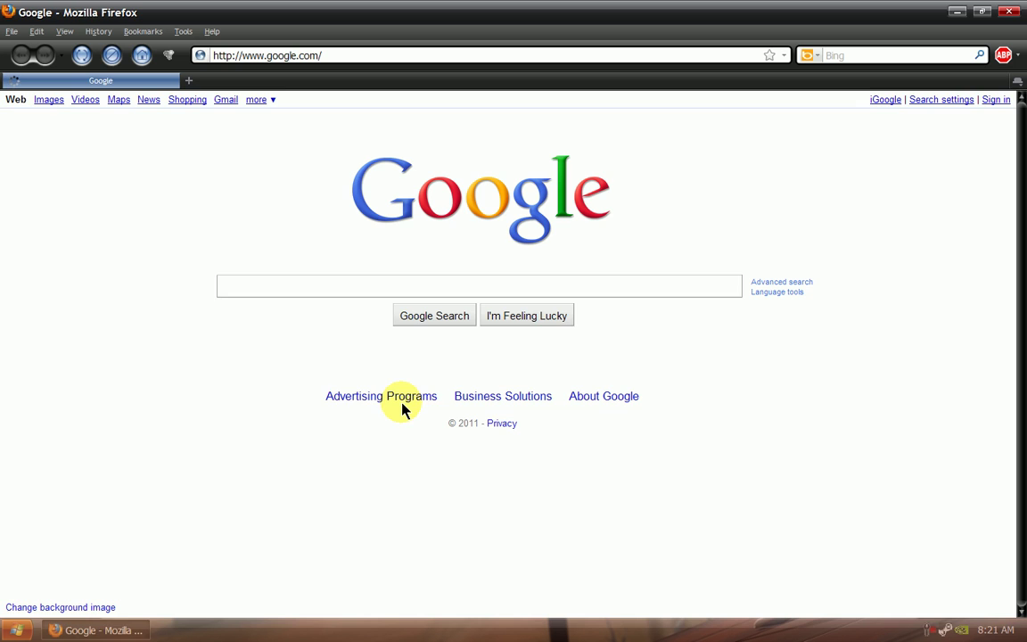
Go from the Google page to fpsbanana.com (GameBanana)
{"action": "left_click", "coordinate": [276, 290]}
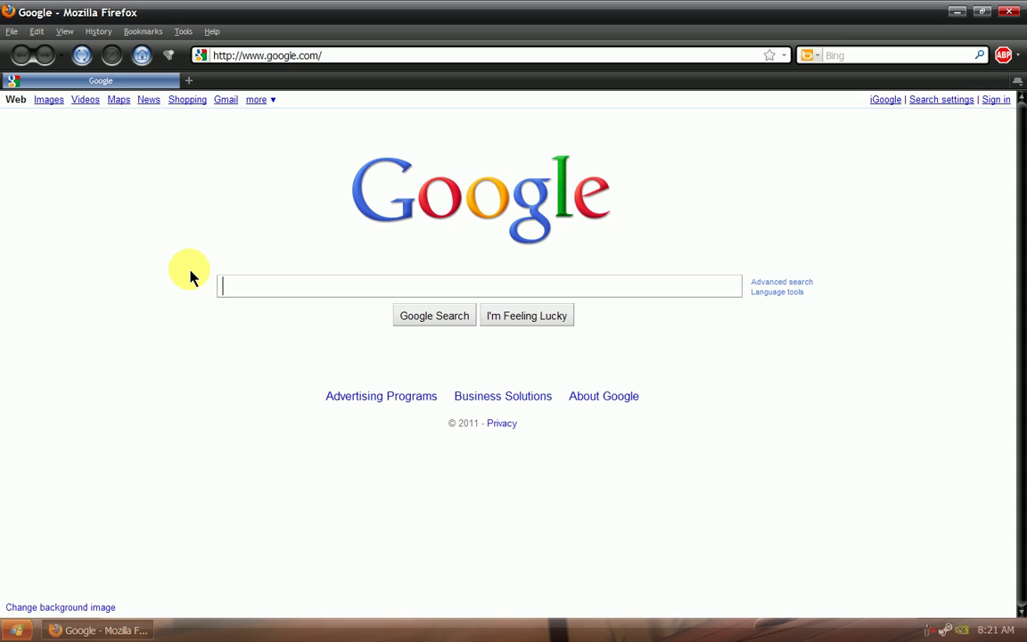
{"action": "left_click", "coordinate": [301, 290]}
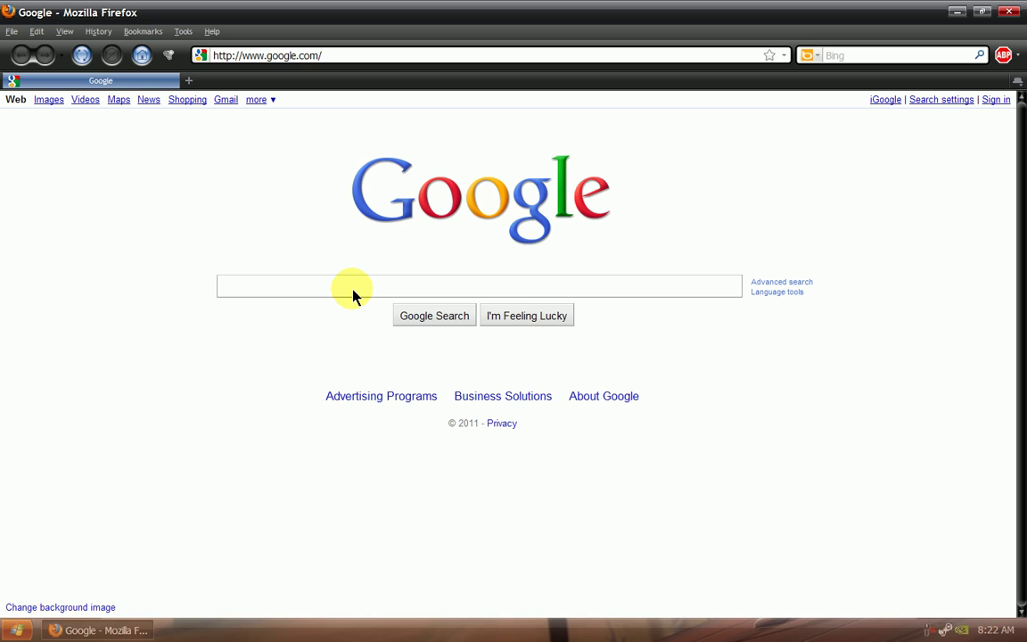
{"action": "left_click", "coordinate": [323, 54]}
{"action": "type", "text": "fpsbanana."}
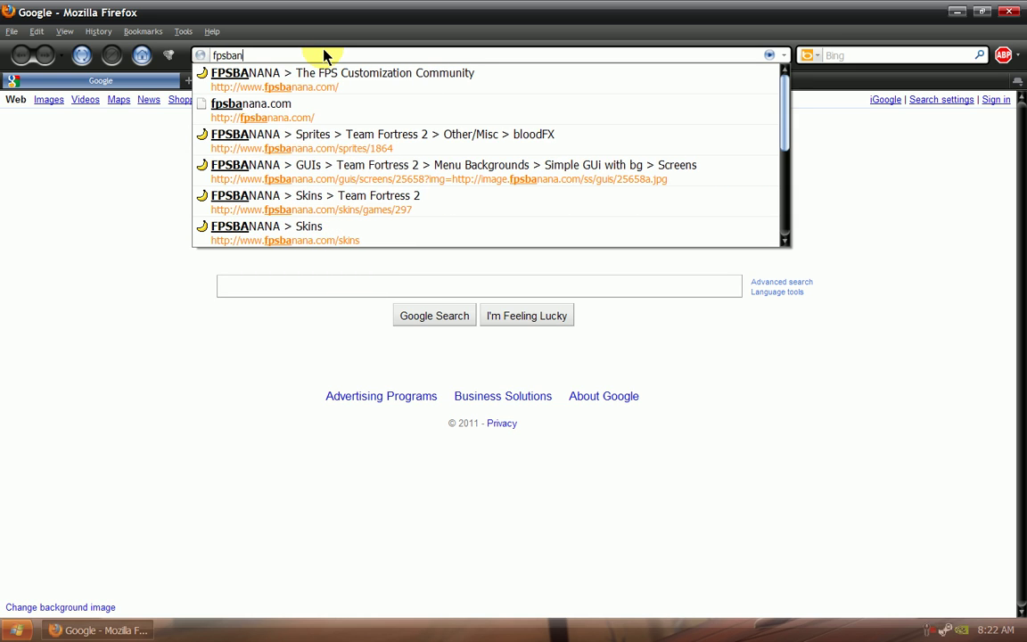
{"action": "type", "text": "com"}
{"action": "key", "text": "Return"}
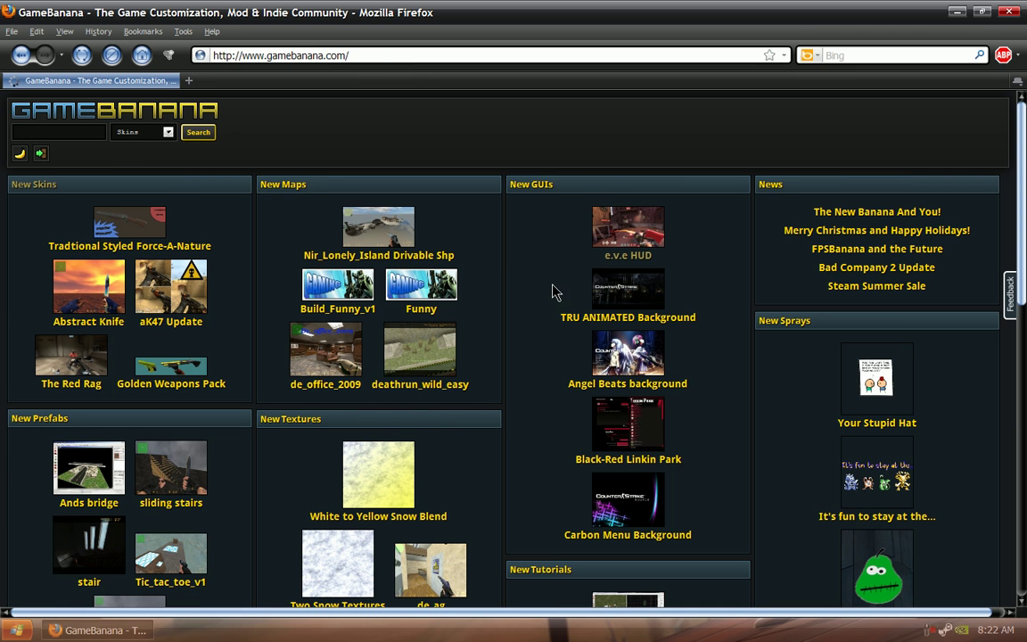
Reach the Skins main page via New Skins, showing Counter-Strike: Source at 11,381 skins
{"action": "left_click", "coordinate": [47, 187]}
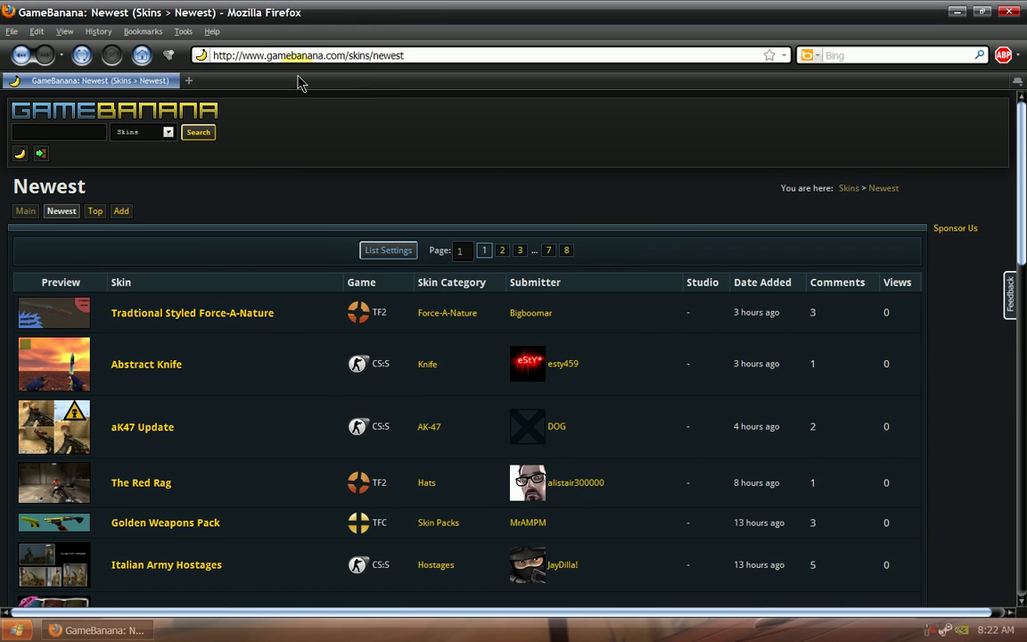
{"action": "left_click_drag", "start_coordinate": [291, 55], "coordinate": [314, 69]}
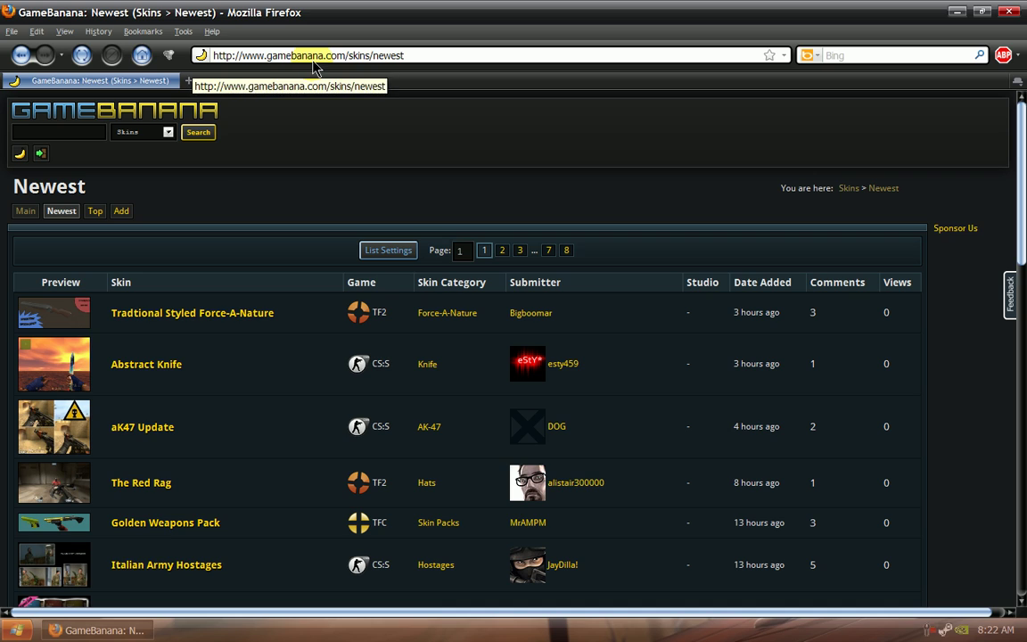
{"action": "left_click", "coordinate": [321, 114]}
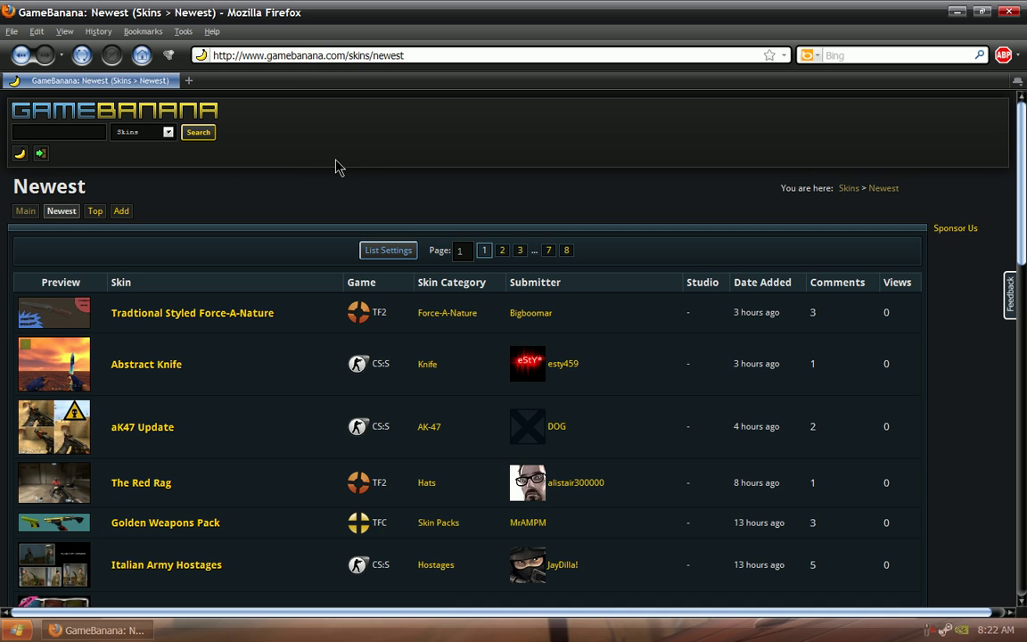
{"action": "left_click", "coordinate": [26, 212]}
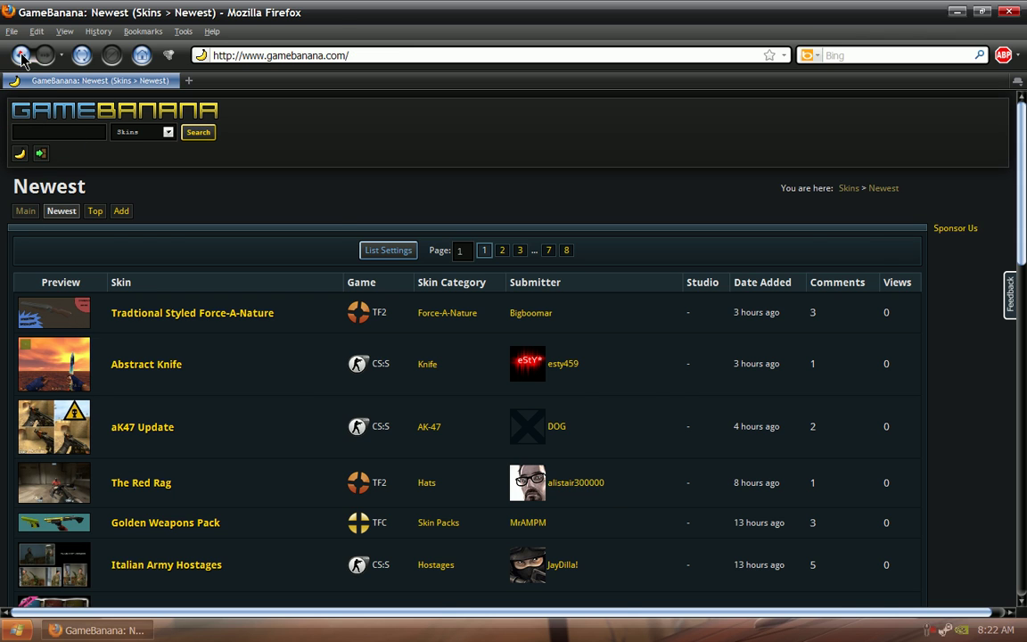
{"action": "left_click", "coordinate": [39, 194]}
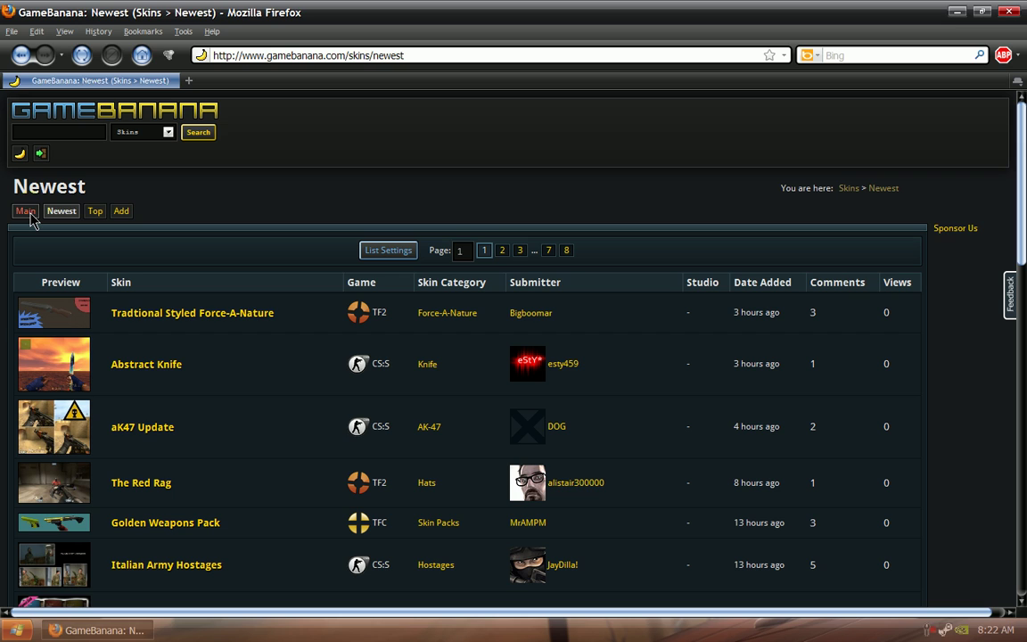
{"action": "left_click", "coordinate": [25, 212]}
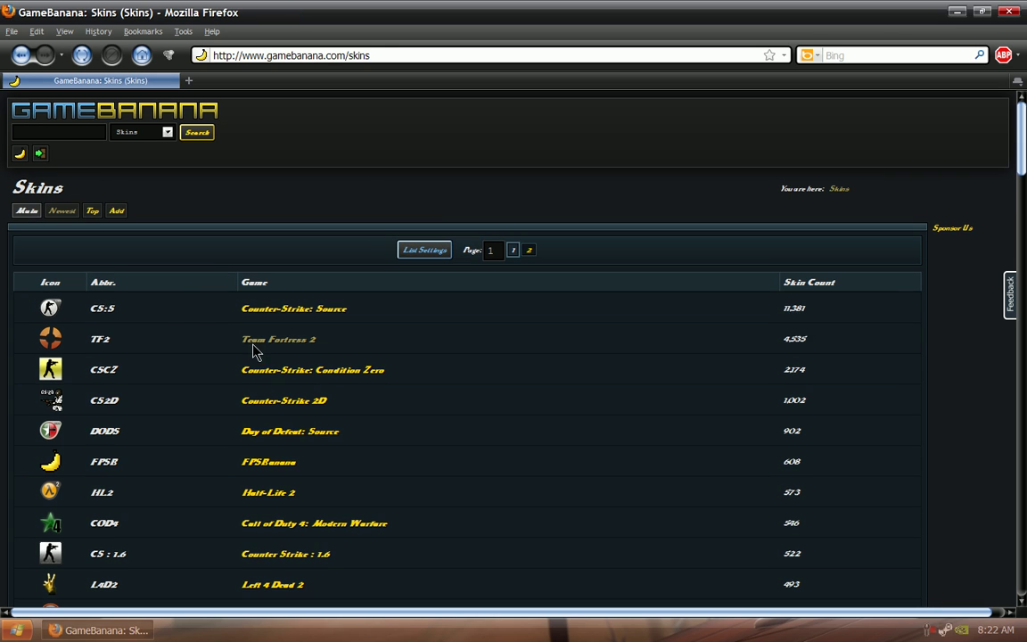
Pick Huntsman from Team Fortress 2's skin categories, after briefly viewing Scottish Resistance
{"action": "left_click", "coordinate": [275, 346]}
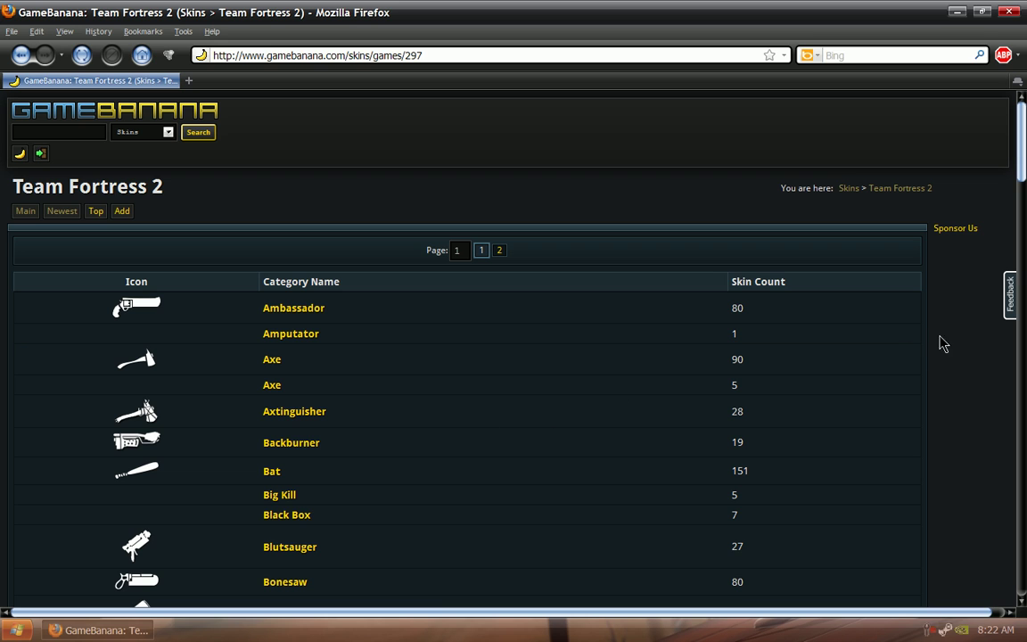
{"action": "left_click_drag", "start_coordinate": [1022, 132], "coordinate": [1004, 477]}
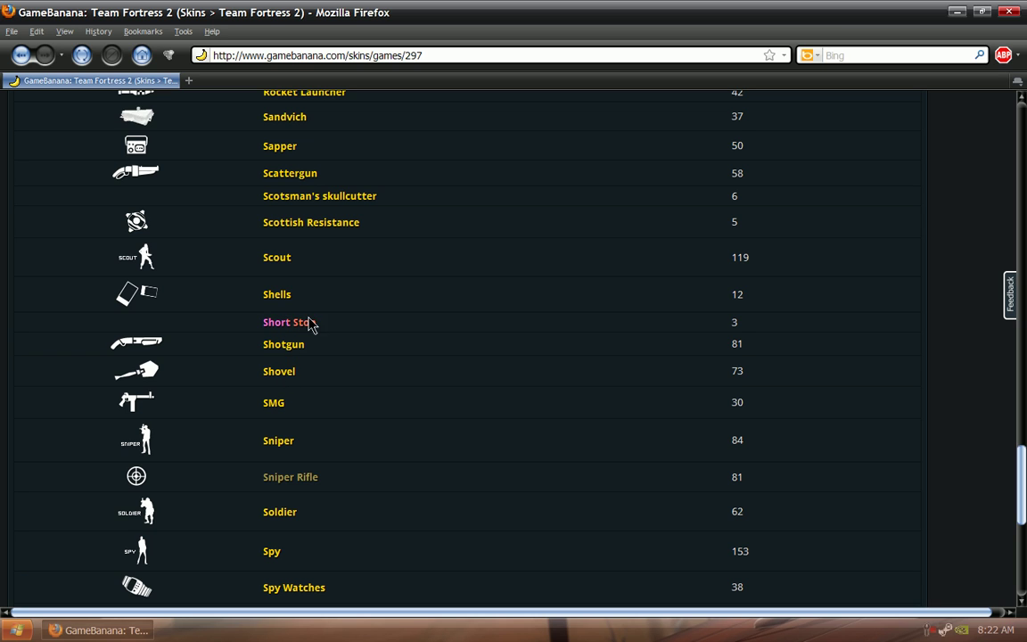
{"action": "left_click", "coordinate": [311, 228]}
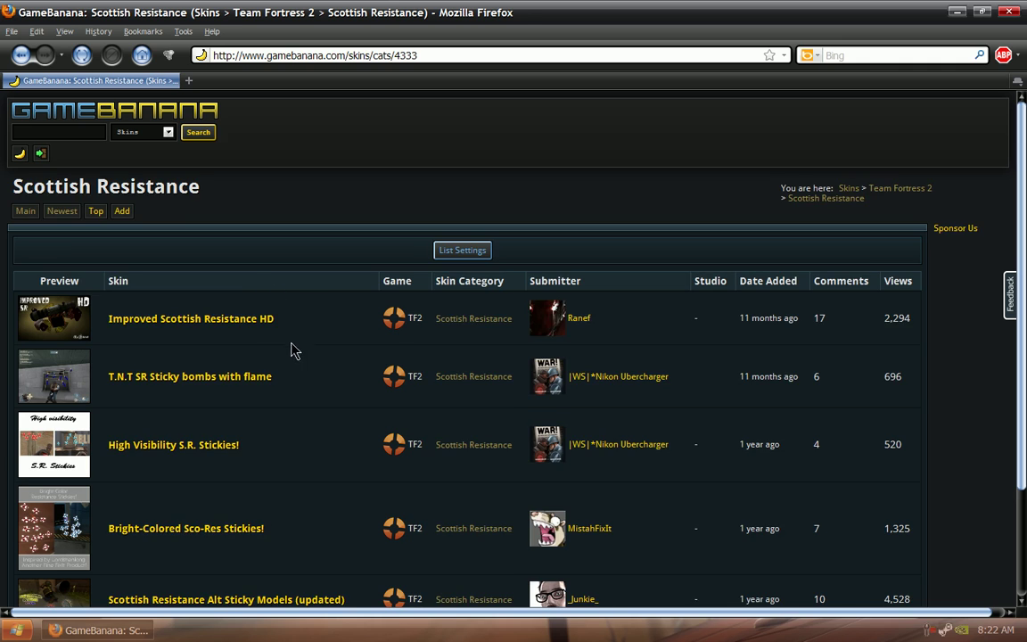
{"action": "key", "text": "alt+Left"}
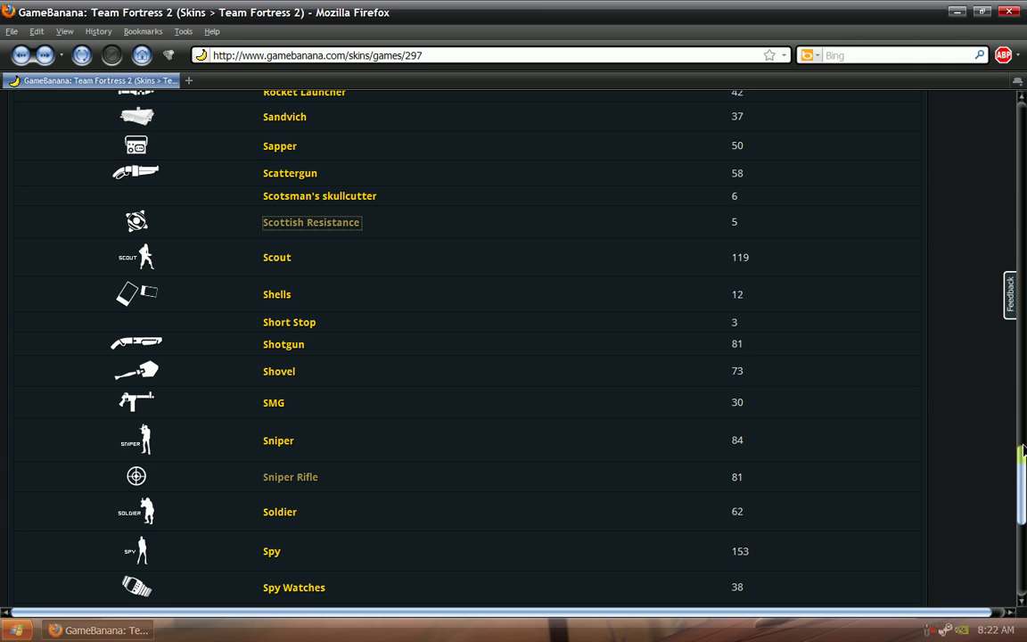
{"action": "scroll", "coordinate": [1024, 453], "scroll_direction": "up", "scroll_amount": 9}
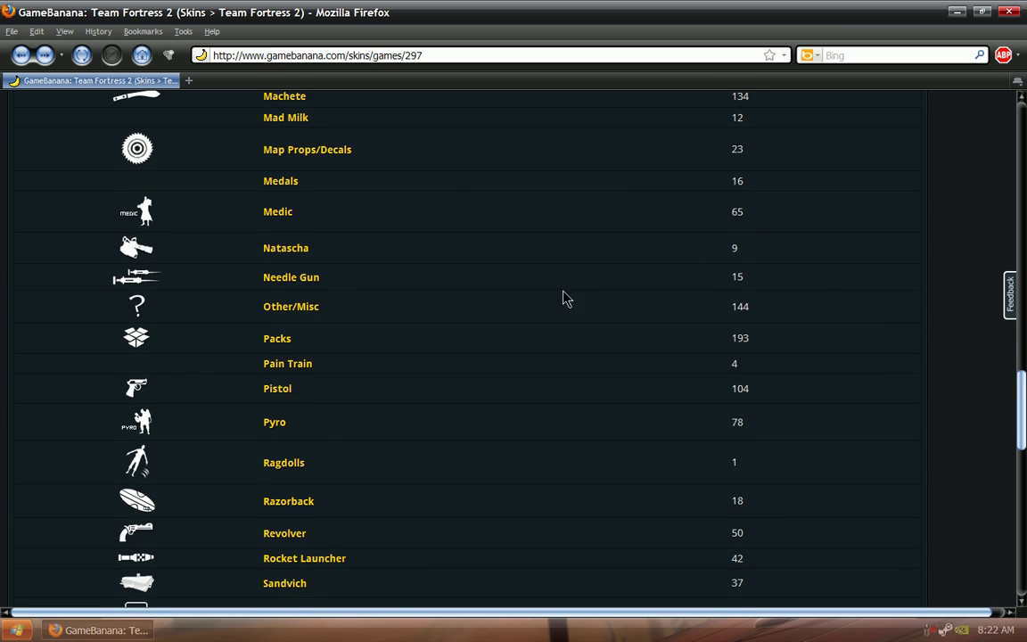
{"action": "scroll", "coordinate": [564, 298], "scroll_direction": "up", "scroll_amount": 4}
{"action": "left_click", "coordinate": [289, 139]}
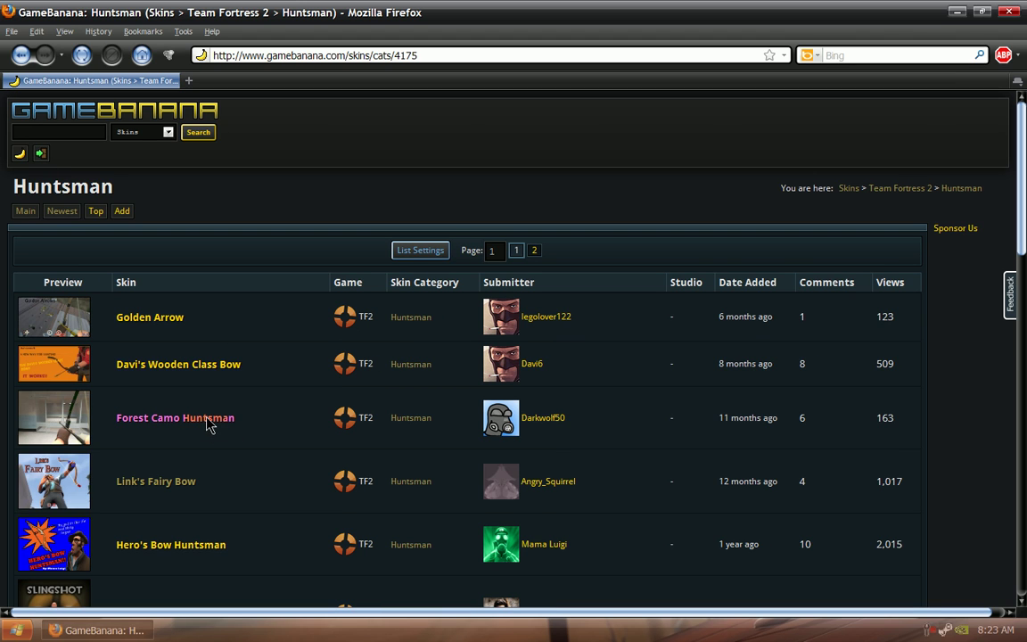
After glancing at the Slingshot skin, open Link's Fairy Bow and scroll to its 703 kb download
{"action": "left_click", "coordinate": [178, 484]}
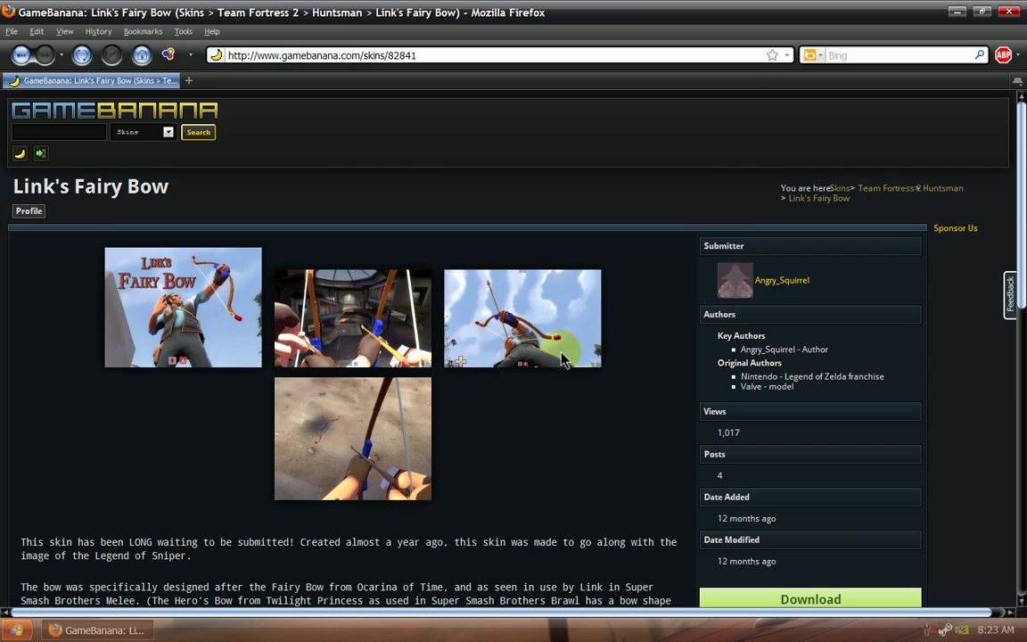
{"action": "left_click", "coordinate": [167, 288]}
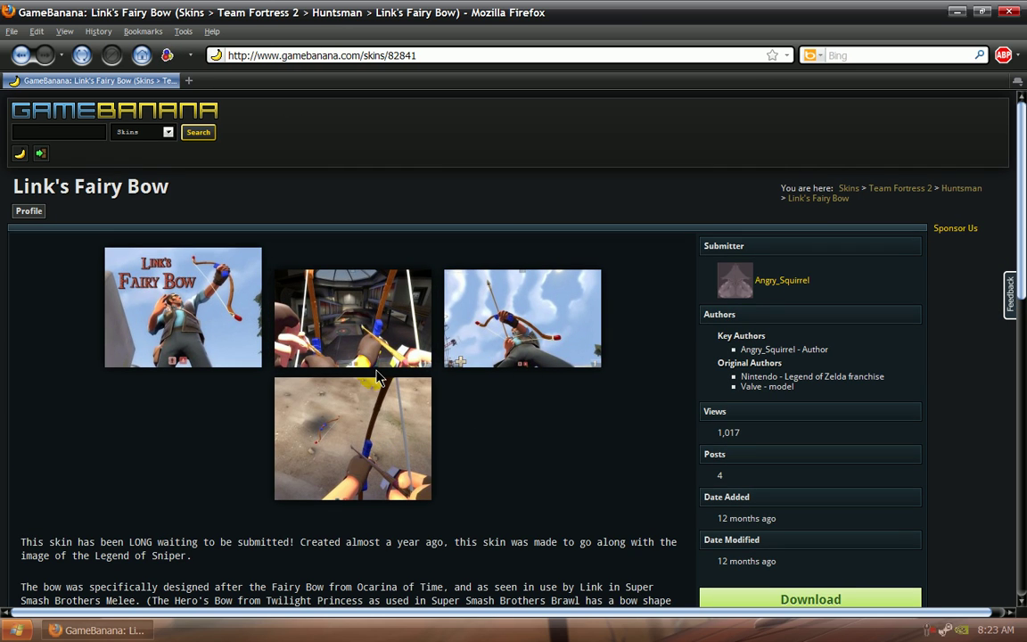
{"action": "left_click", "coordinate": [21, 55]}
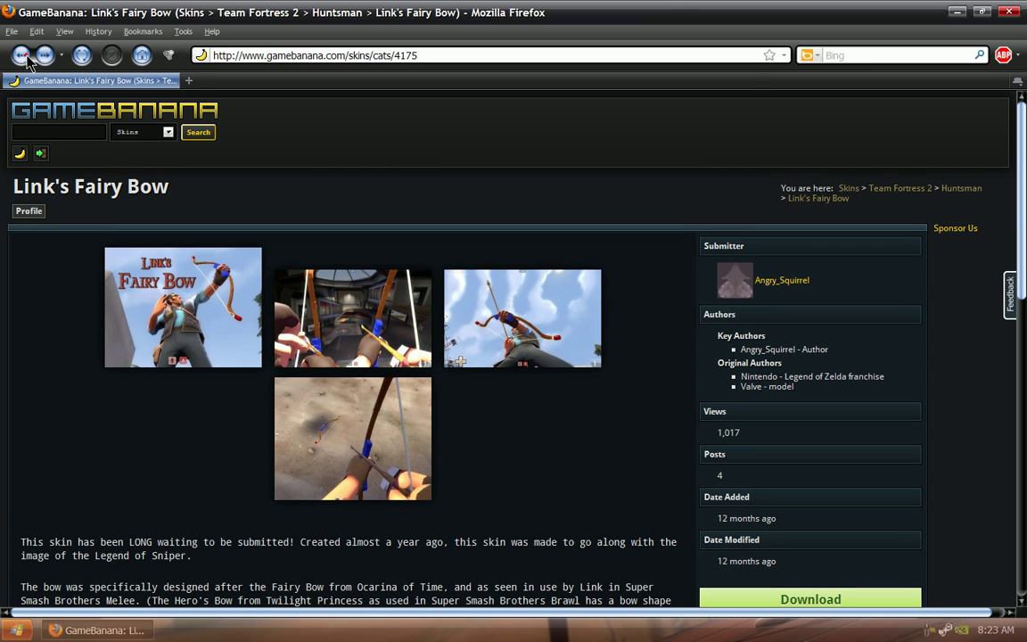
{"action": "scroll", "coordinate": [276, 437], "scroll_direction": "down", "scroll_amount": 3}
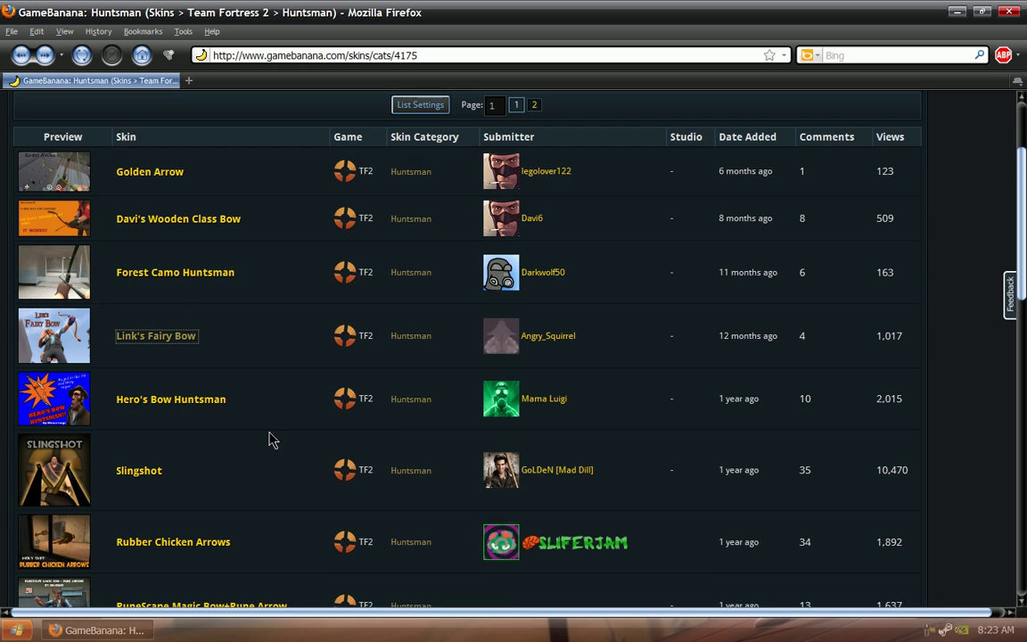
{"action": "left_click", "coordinate": [138, 471]}
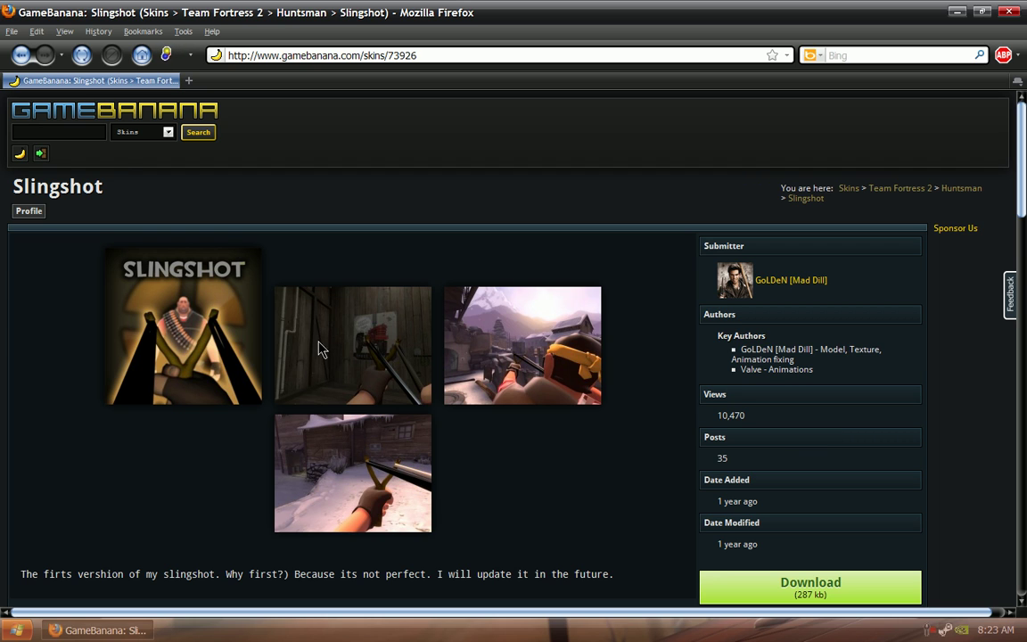
{"action": "key", "text": "BackSpace"}
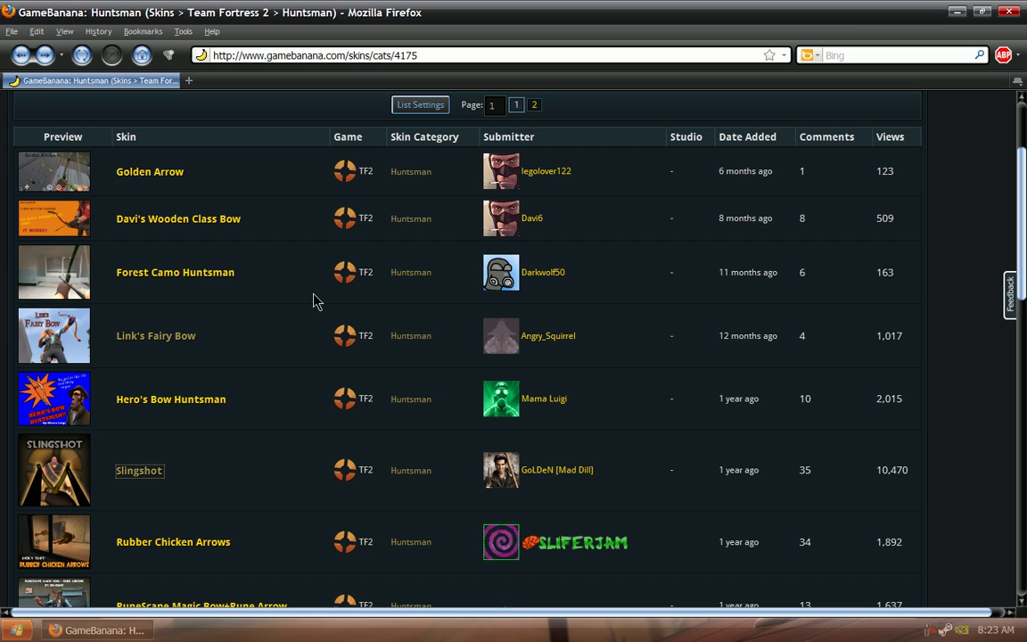
{"action": "left_click", "coordinate": [181, 337]}
{"action": "scroll", "coordinate": [780, 482], "scroll_direction": "down", "scroll_amount": 3}
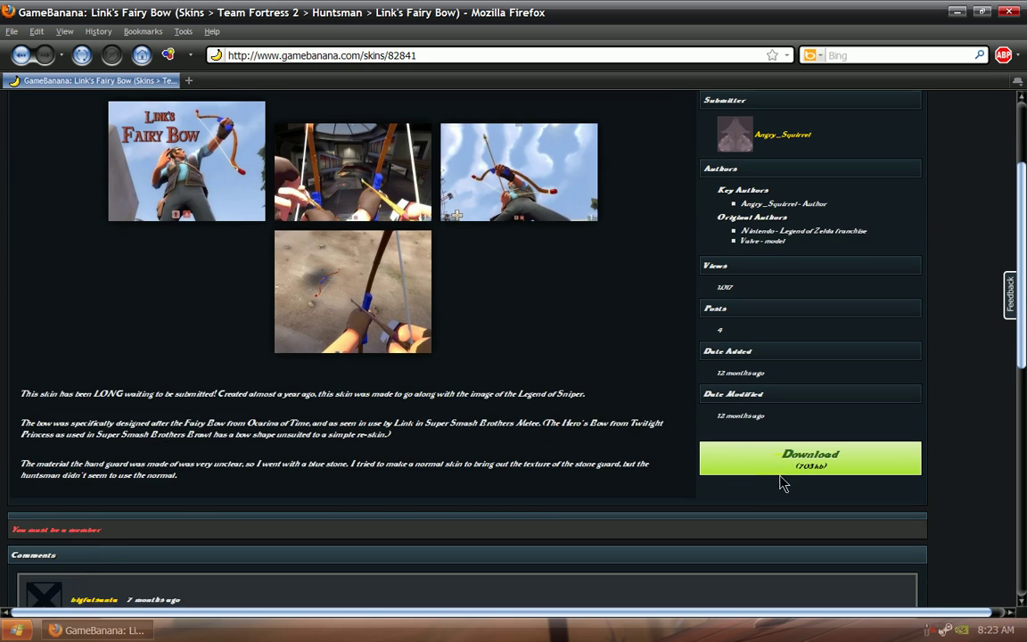
Save fairy_bow.zip from the StreamingFreebies mirror to the Desktop
{"action": "left_click", "coordinate": [807, 464]}
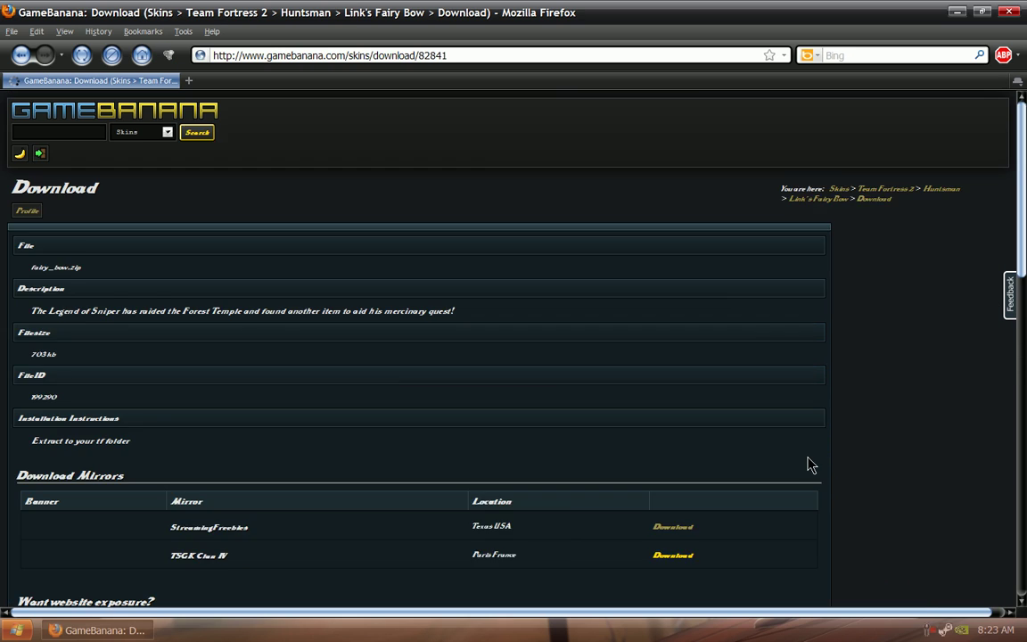
{"action": "scroll", "coordinate": [268, 409], "scroll_direction": "down", "scroll_amount": 2}
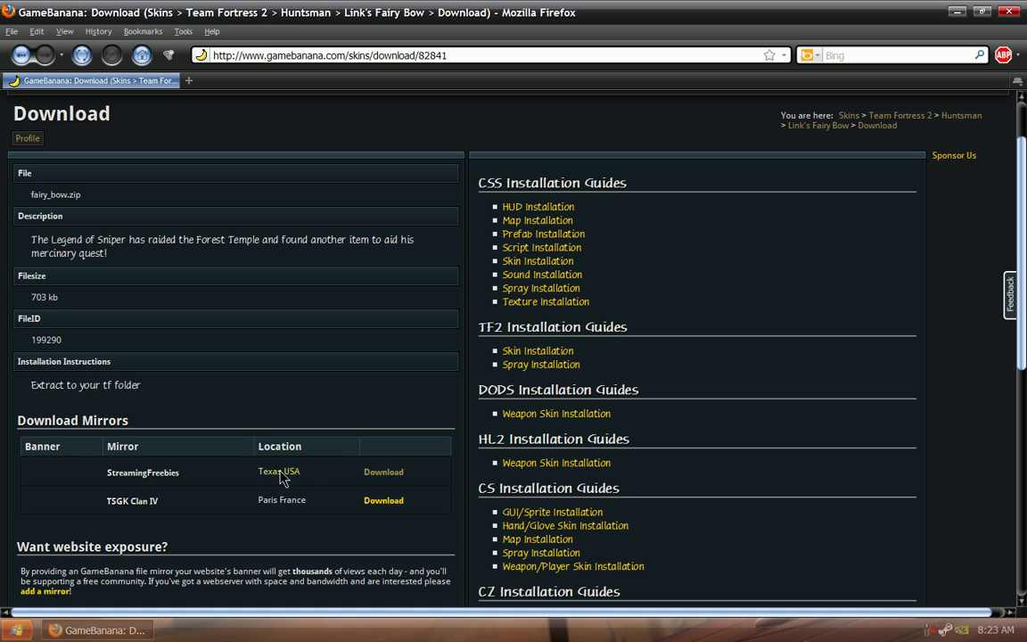
{"action": "left_click", "coordinate": [381, 473]}
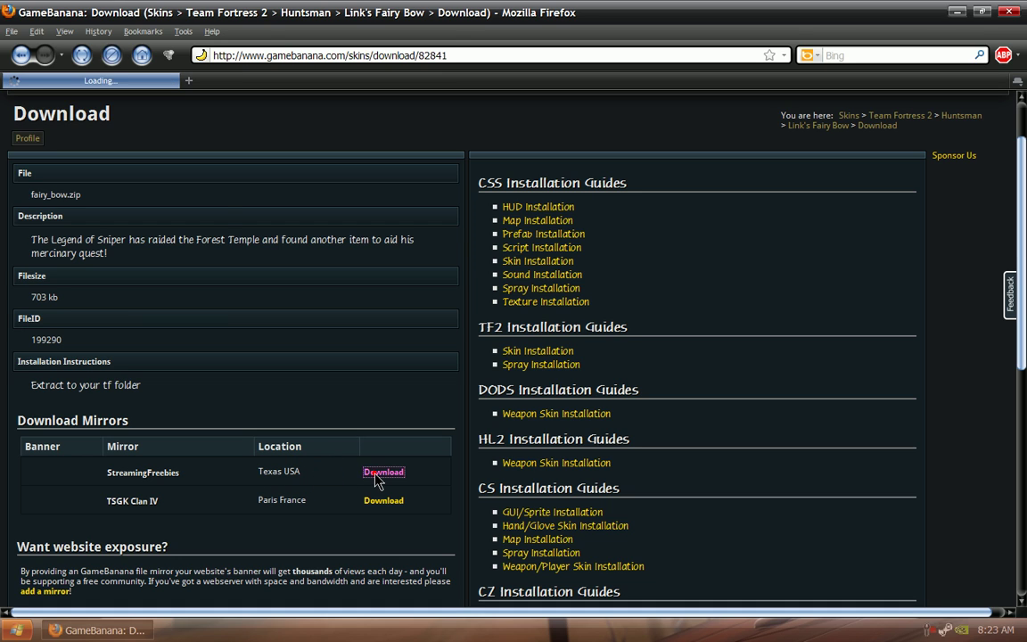
{"action": "left_click", "coordinate": [481, 434]}
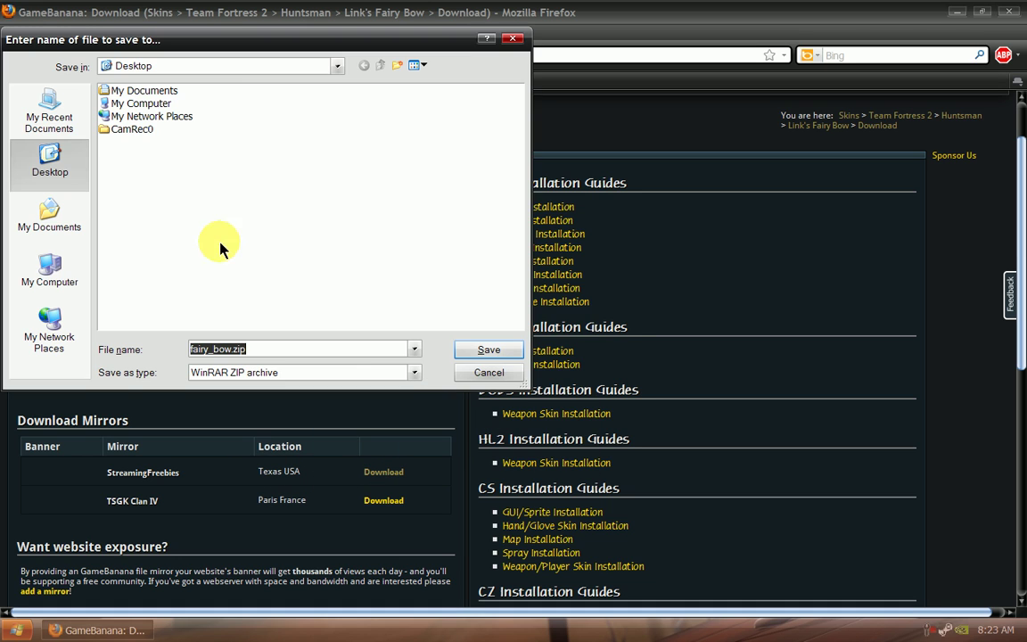
{"action": "left_click", "coordinate": [484, 349]}
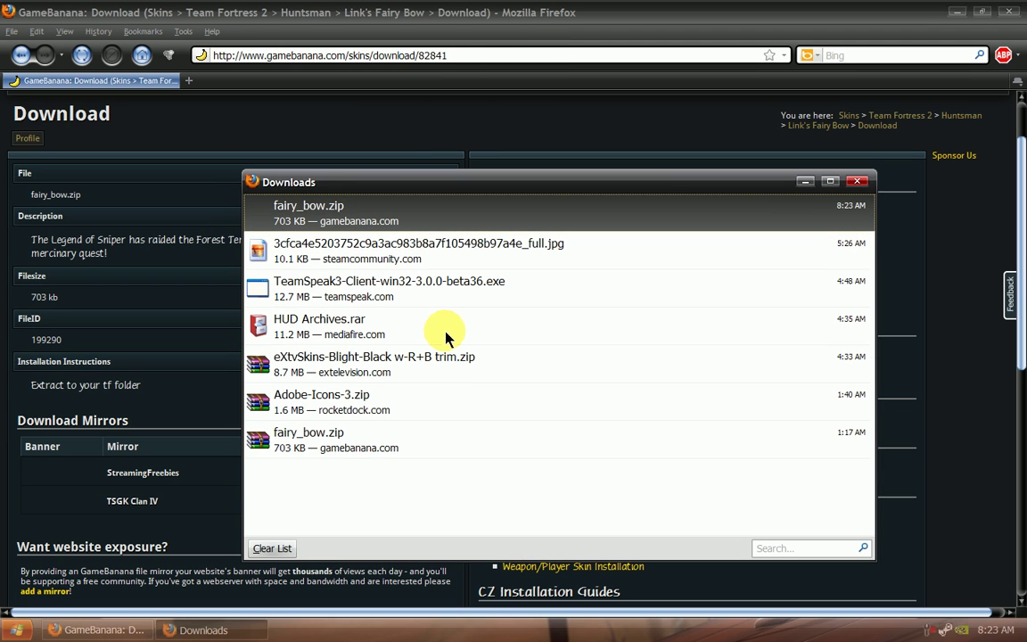
{"action": "left_click", "coordinate": [855, 182]}
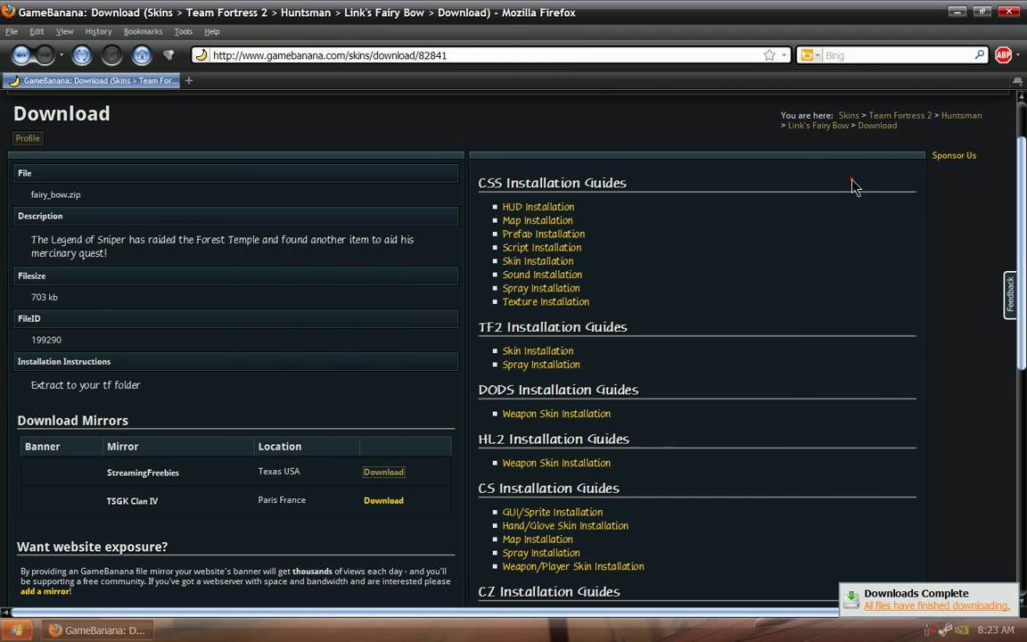
Close Firefox and extract fairy_bow.zip onto the desktop with WinRAR's Extract Here
{"action": "left_click", "coordinate": [1010, 18]}
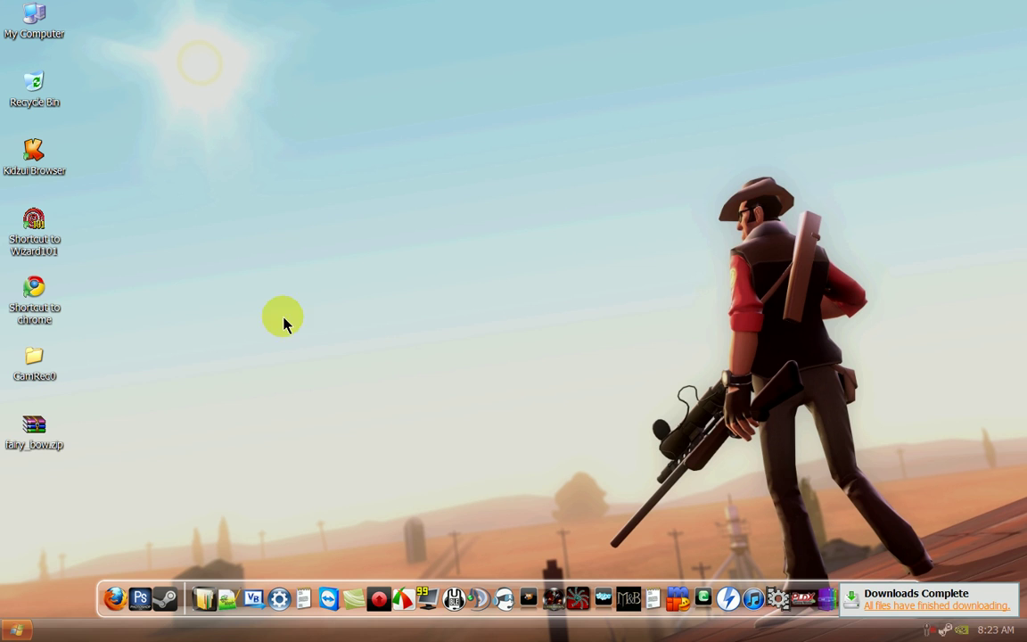
{"action": "left_click_drag", "start_coordinate": [41, 419], "coordinate": [513, 218]}
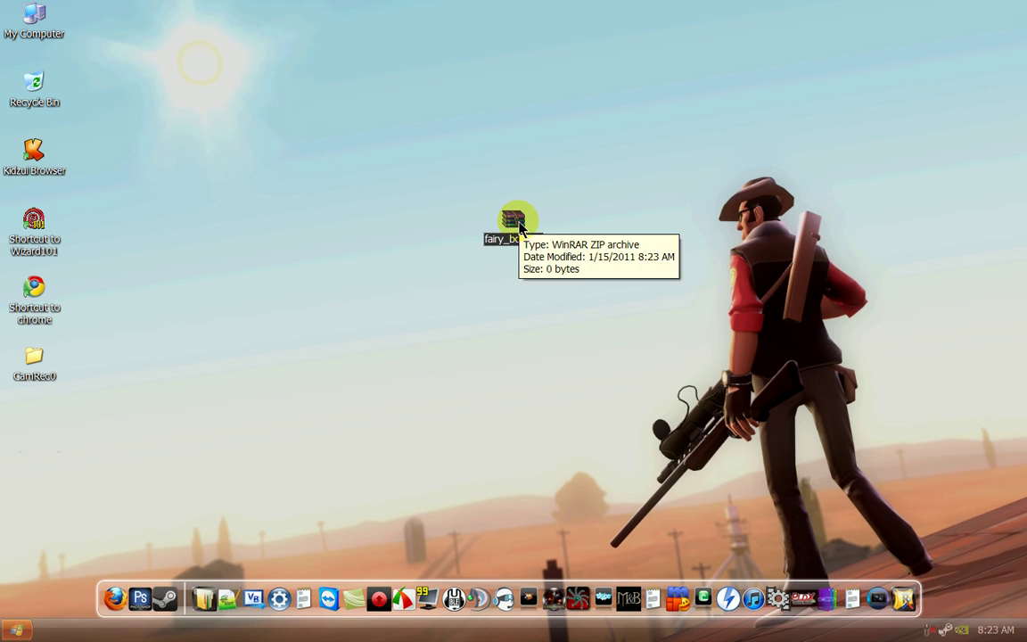
{"action": "right_click", "coordinate": [511, 220]}
{"action": "left_click", "coordinate": [566, 275]}
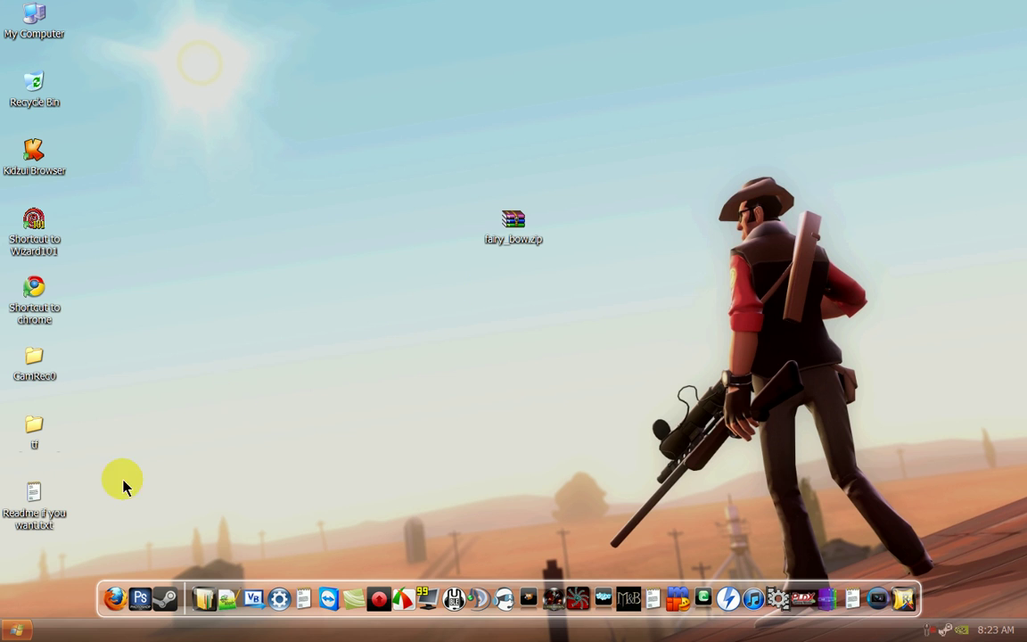
Move the extracted tf folder and Readme aside, then open 'Readme if you want.txt' in Notepad
{"action": "left_click_drag", "start_coordinate": [121, 514], "coordinate": [660, 222]}
{"action": "left_click_drag", "start_coordinate": [514, 220], "coordinate": [960, 51]}
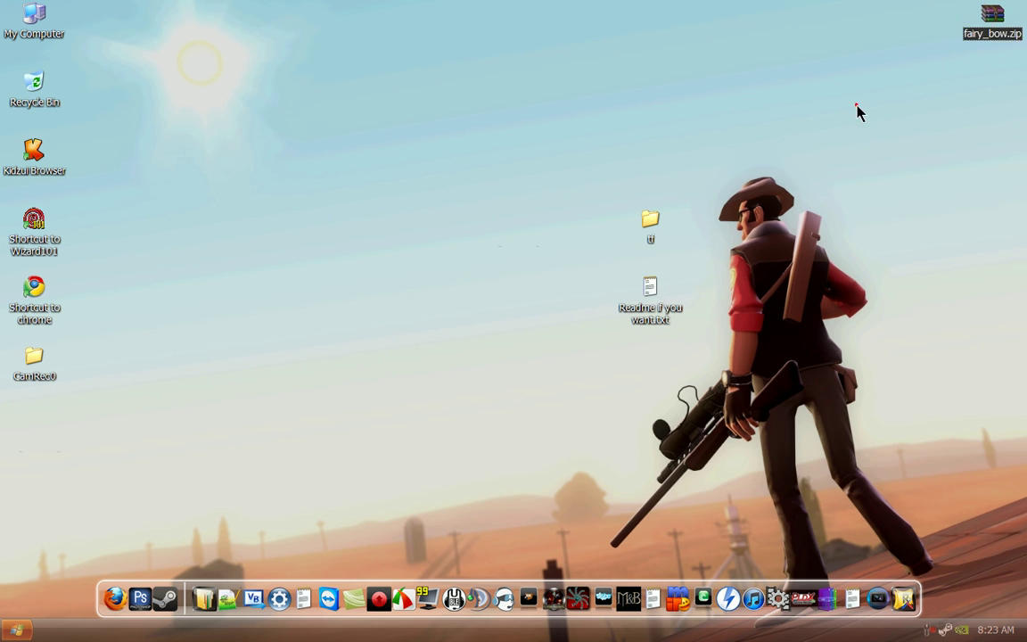
{"action": "left_click", "coordinate": [647, 308]}
{"action": "double_click", "coordinate": [648, 296]}
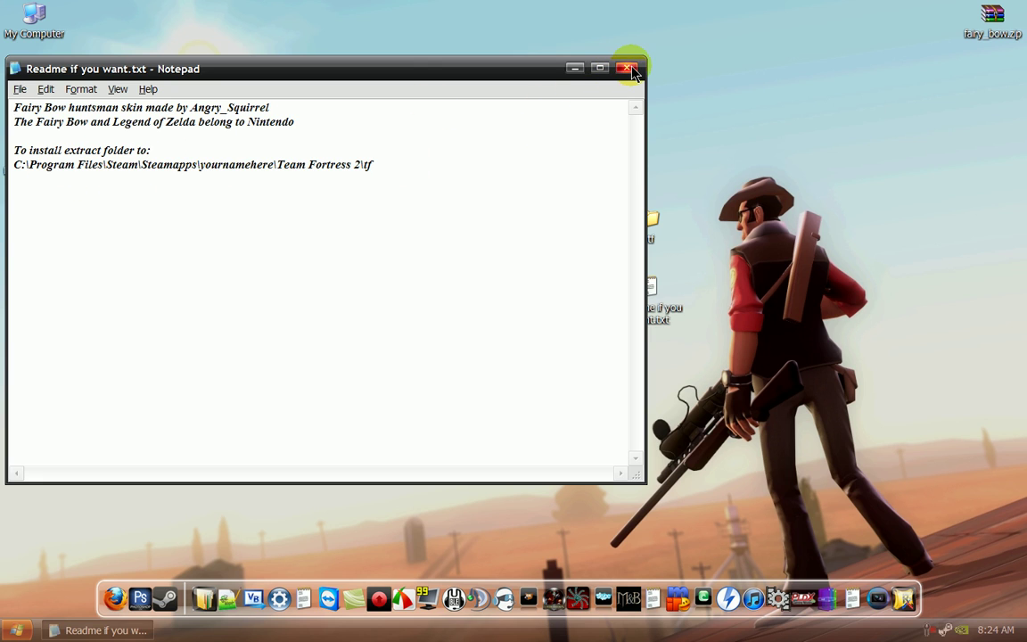
Close the Readme and browse from My Computer to C:\Program Files\Steam
{"action": "left_click", "coordinate": [628, 68]}
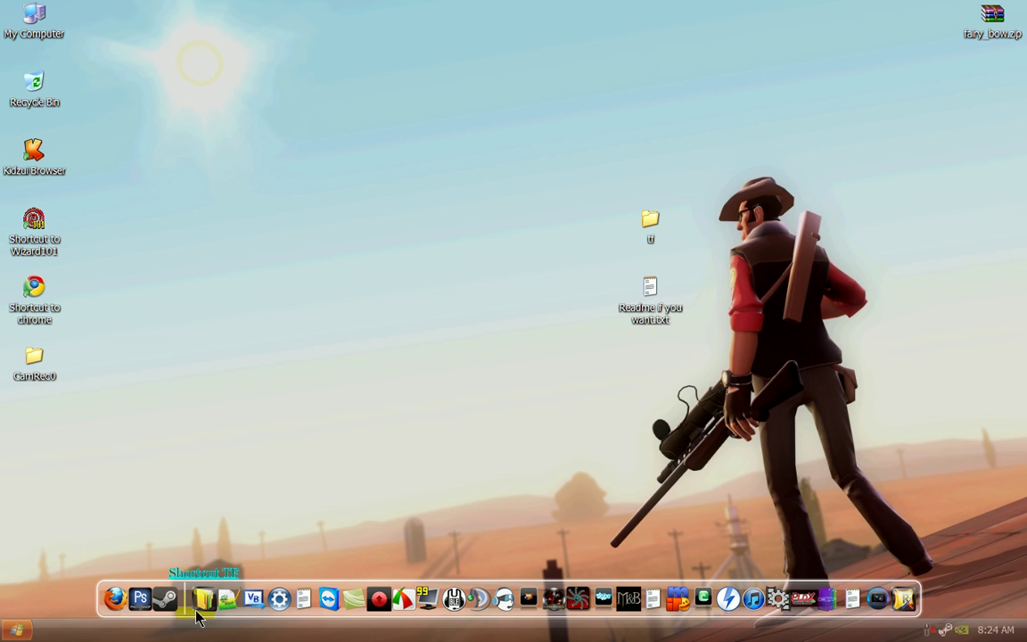
{"action": "left_click", "coordinate": [16, 630]}
{"action": "left_click", "coordinate": [223, 344]}
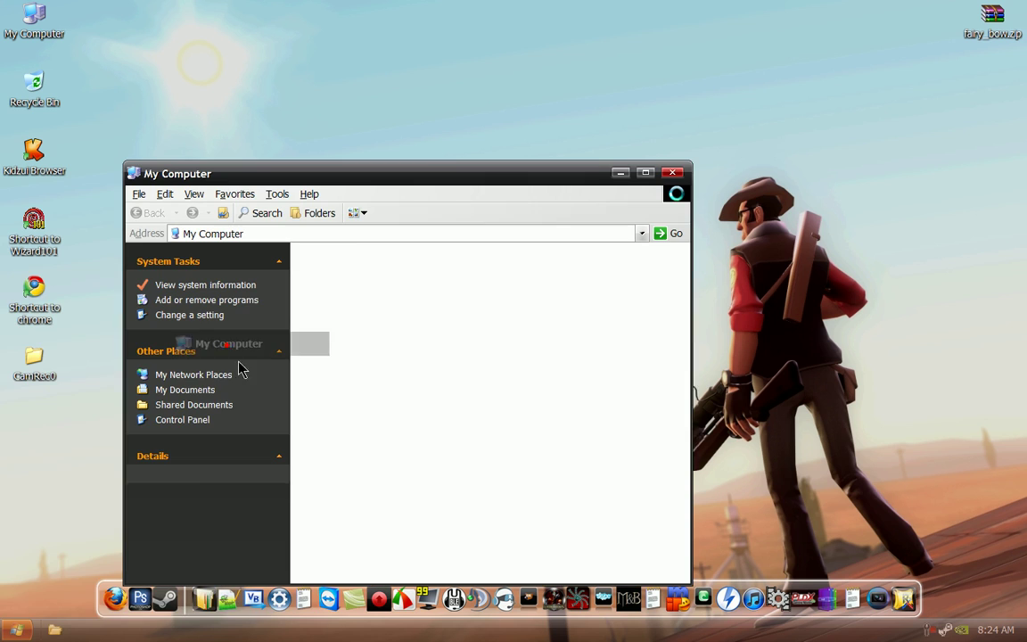
{"action": "double_click", "coordinate": [323, 410]}
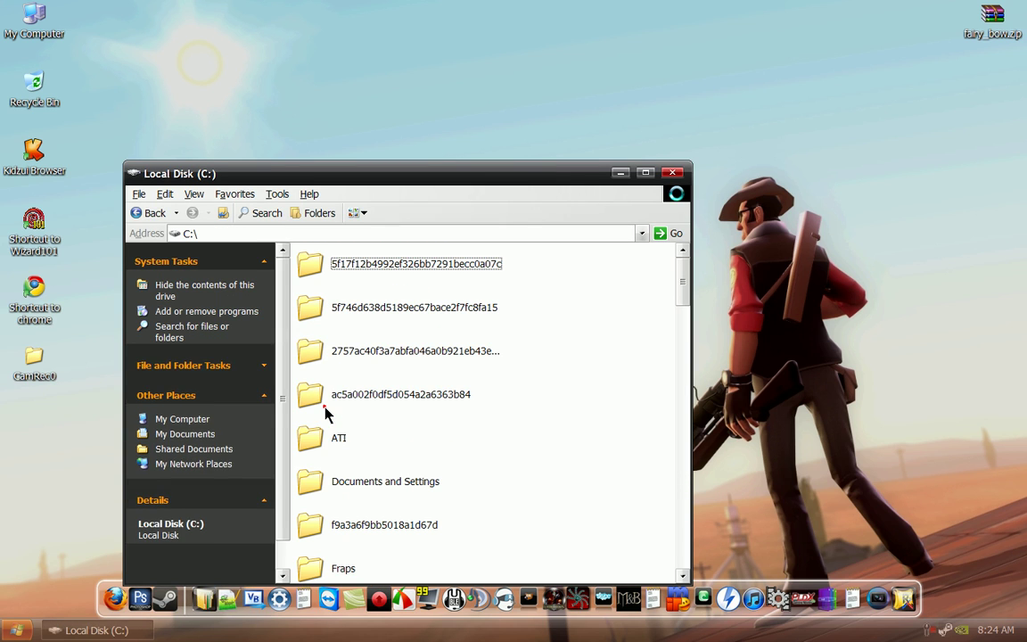
{"action": "scroll", "coordinate": [323, 512], "scroll_direction": "down", "scroll_amount": 3}
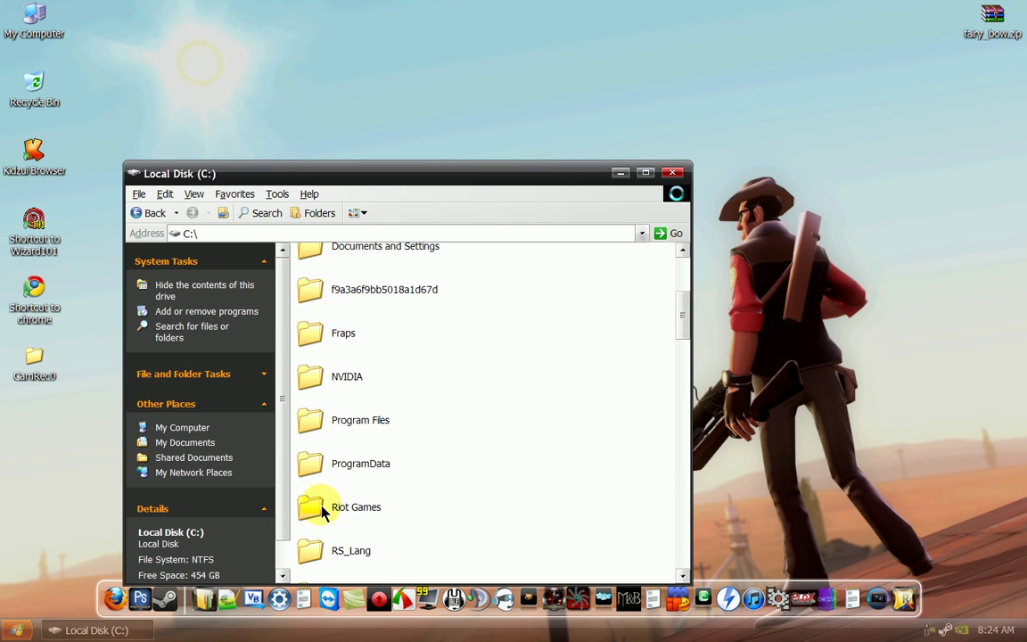
{"action": "double_click", "coordinate": [314, 427]}
{"action": "scroll", "coordinate": [309, 447], "scroll_direction": "down", "scroll_amount": 15}
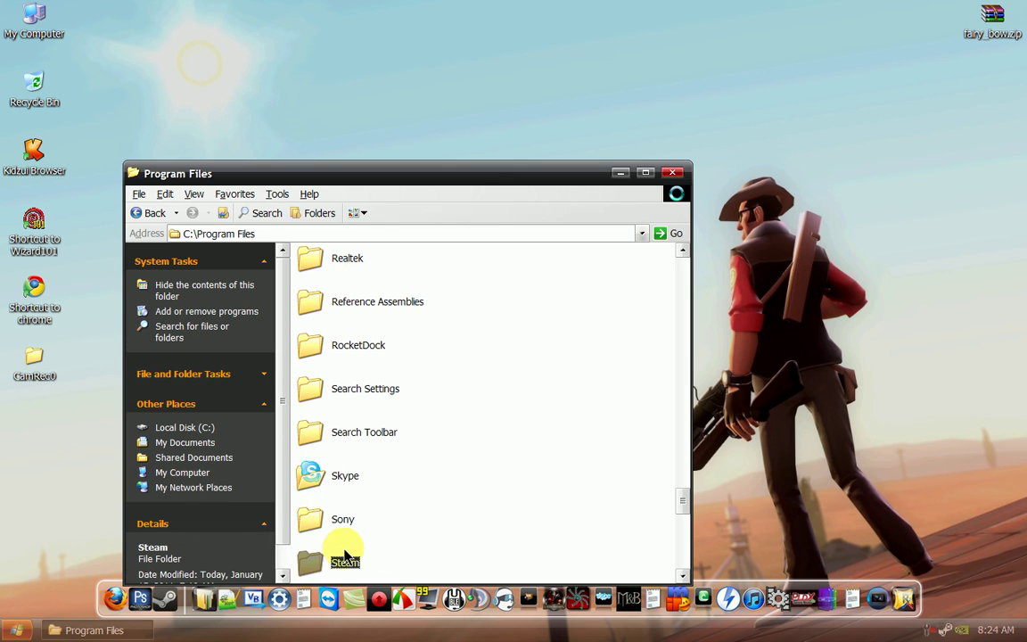
{"action": "double_click", "coordinate": [312, 554]}
Continue through steamapps and the account folder into team fortress 2\tf, shifting windows aside
{"action": "scroll", "coordinate": [319, 490], "scroll_direction": "down", "scroll_amount": 10}
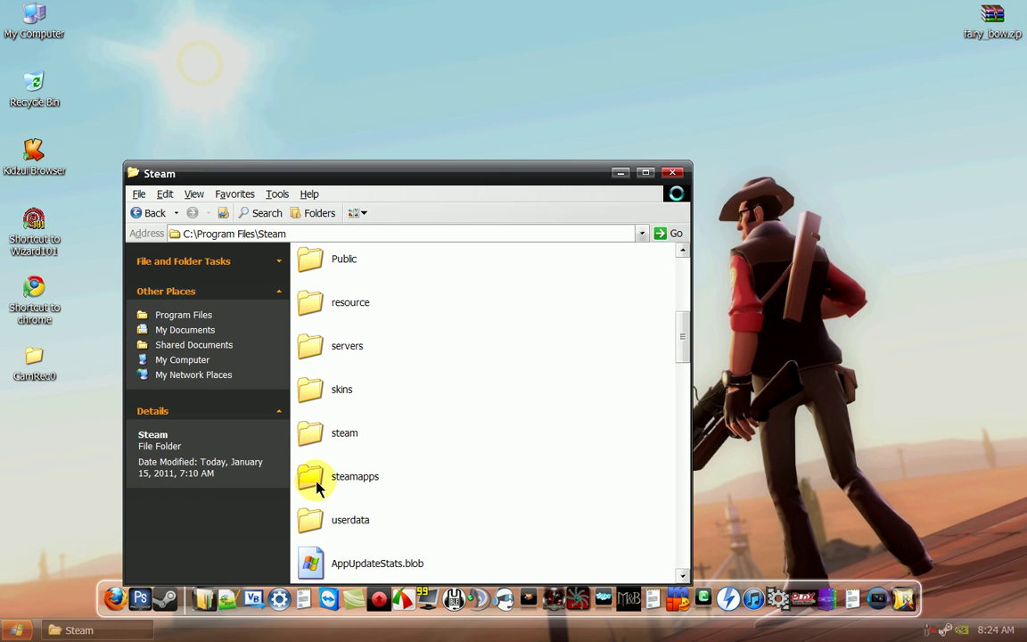
{"action": "double_click", "coordinate": [309, 474]}
{"action": "double_click", "coordinate": [309, 401]}
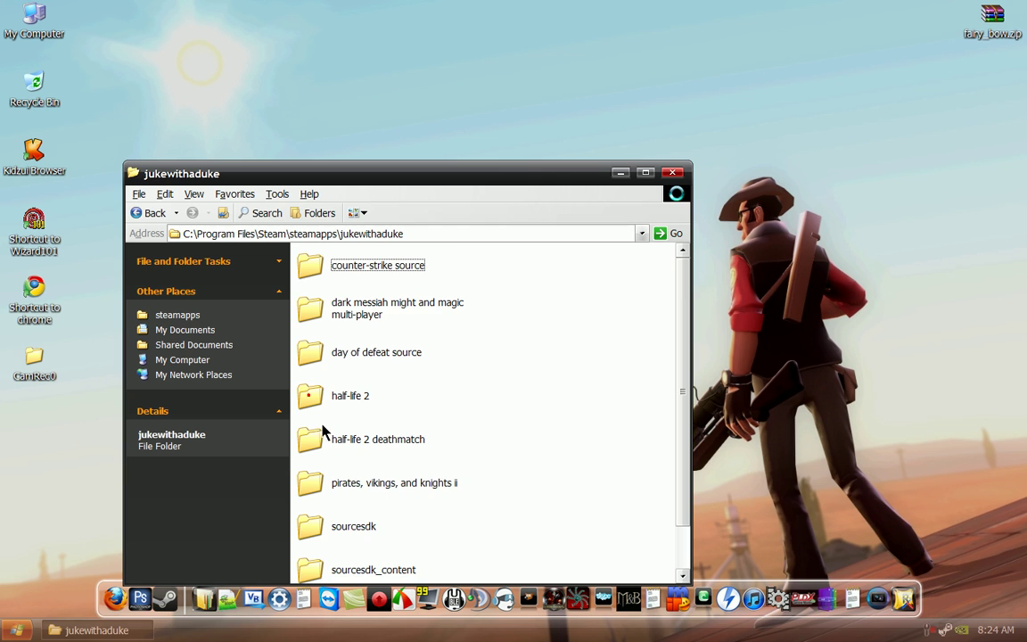
{"action": "scroll", "coordinate": [326, 419], "scroll_direction": "down", "scroll_amount": 2}
{"action": "left_click", "coordinate": [314, 562]}
{"action": "double_click", "coordinate": [313, 562]}
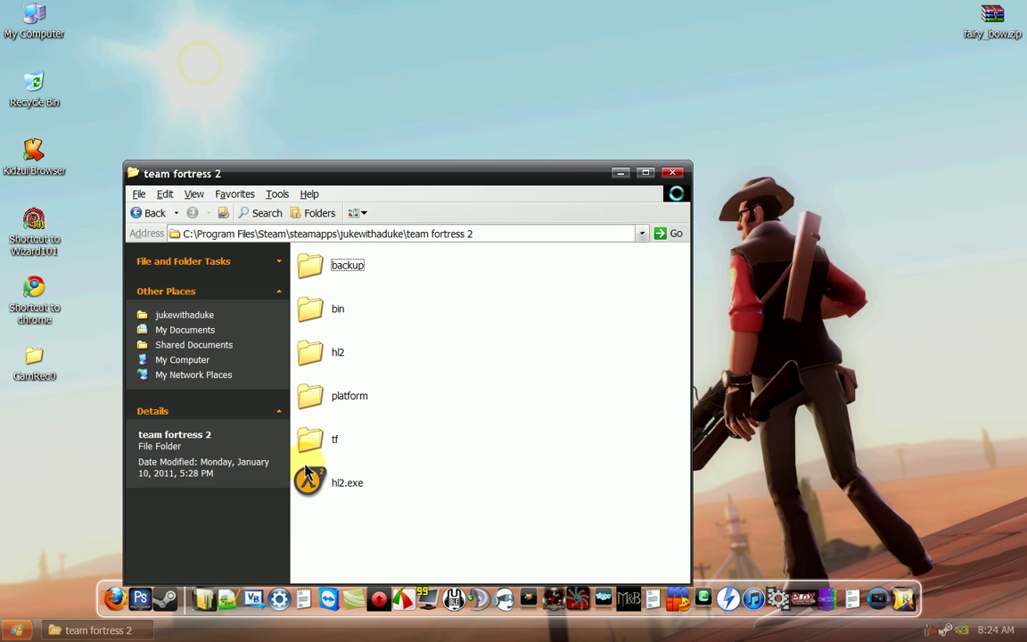
{"action": "double_click", "coordinate": [310, 436]}
{"action": "left_click_drag", "start_coordinate": [402, 178], "coordinate": [291, 84]}
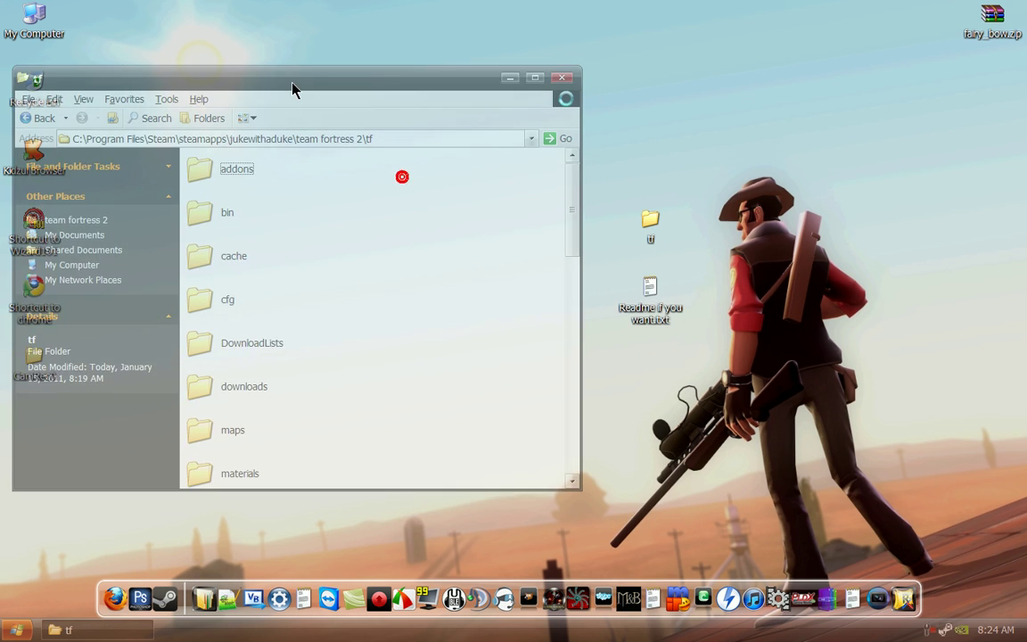
{"action": "left_click_drag", "start_coordinate": [648, 328], "coordinate": [862, 236]}
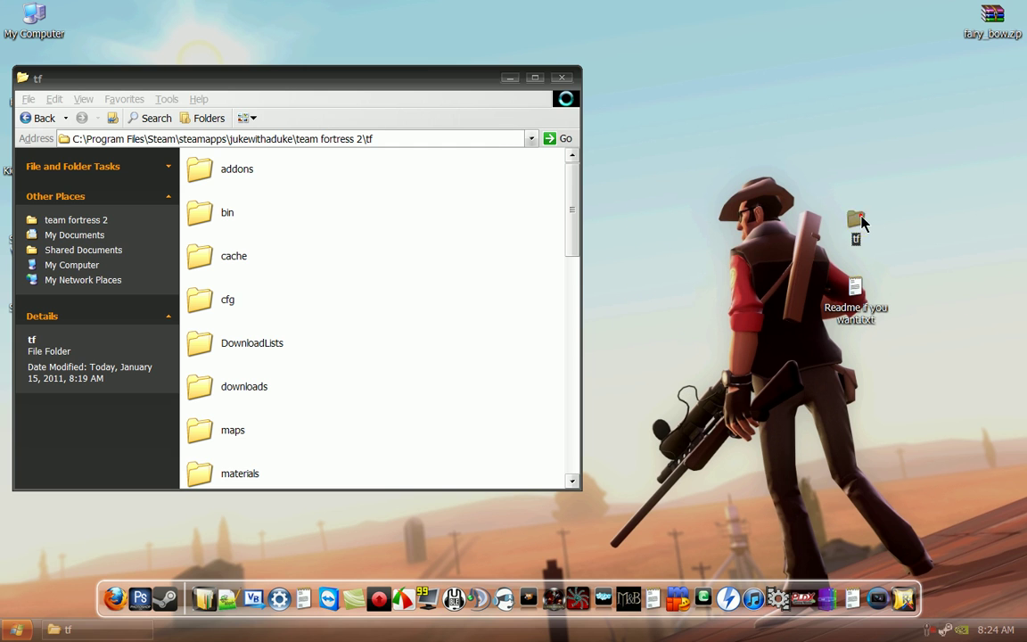
Open the desktop's extracted tf folder and place it beside the game's tf window
{"action": "double_click", "coordinate": [861, 223]}
{"action": "left_click_drag", "start_coordinate": [310, 62], "coordinate": [744, 50]}
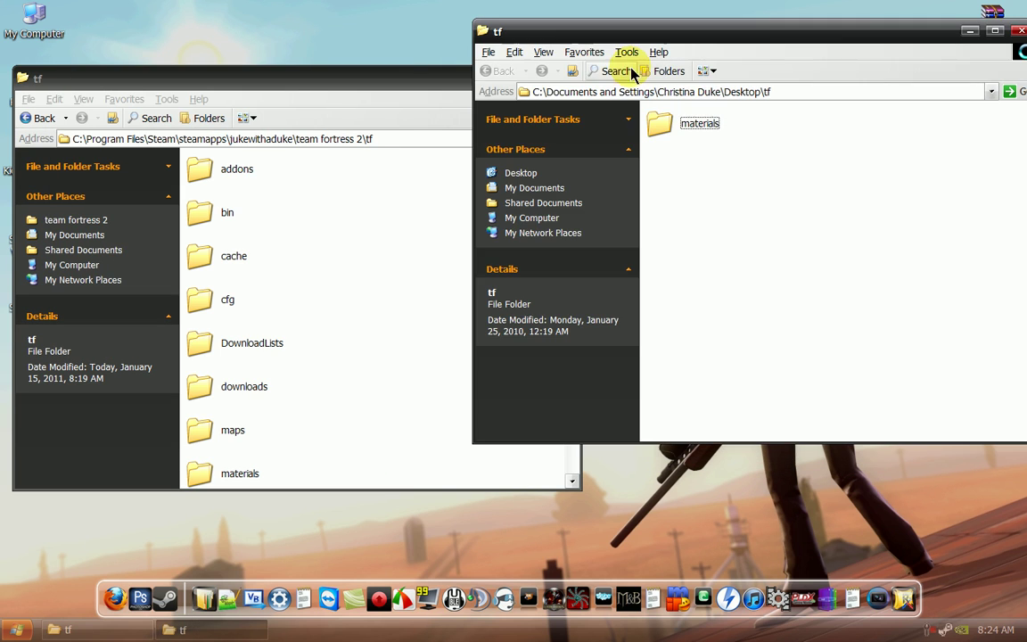
{"action": "left_click_drag", "start_coordinate": [372, 81], "coordinate": [336, 30]}
{"action": "left_click", "coordinate": [796, 263]}
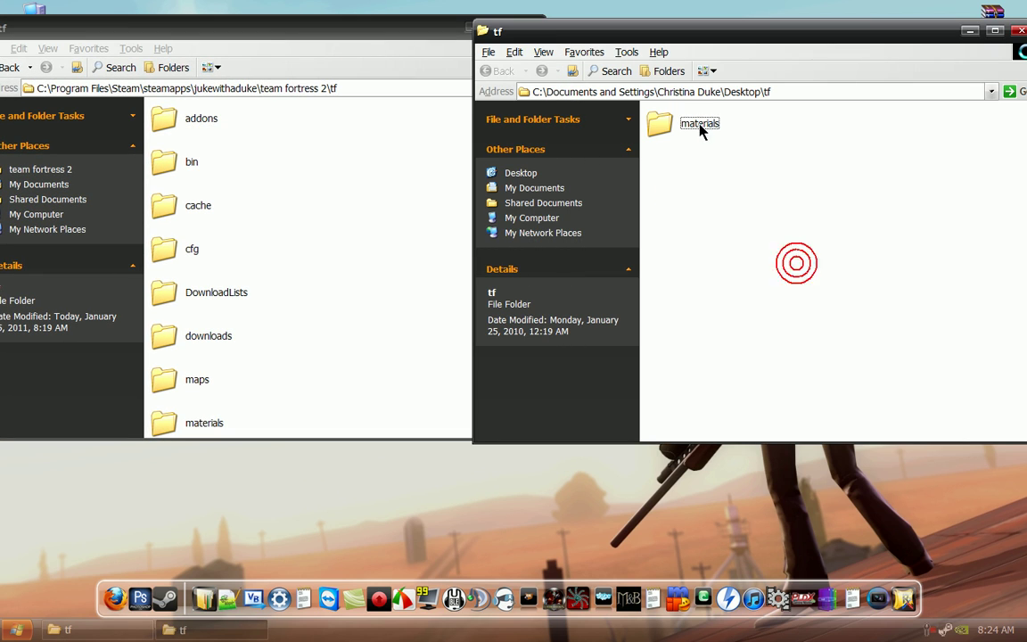
{"action": "left_click", "coordinate": [368, 260]}
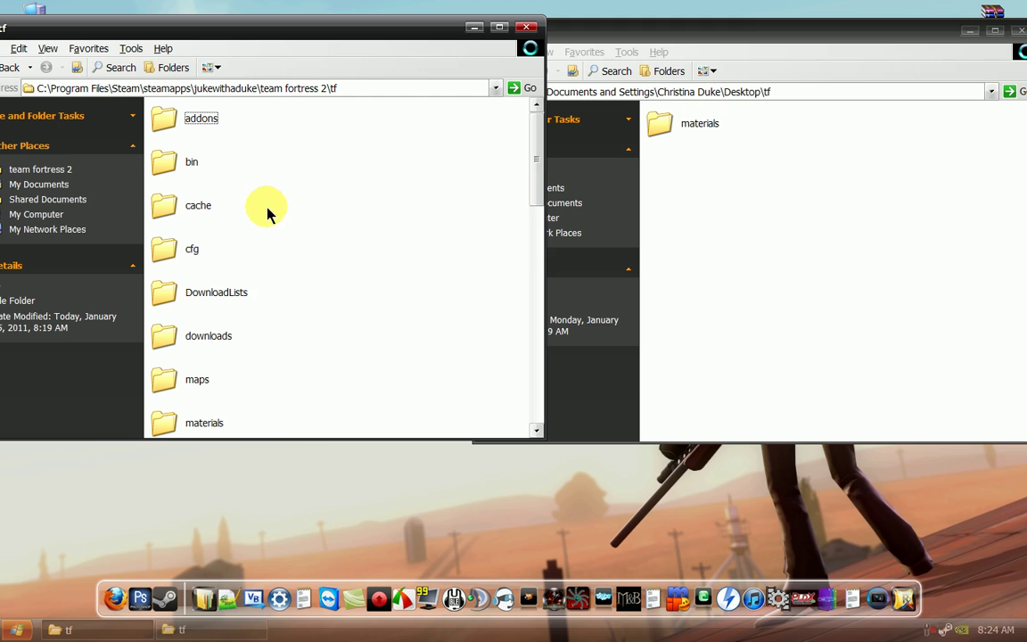
Open the materials folder in both the game's and the extracted tf windows
{"action": "scroll", "coordinate": [268, 213], "scroll_direction": "down", "scroll_amount": 3}
{"action": "double_click", "coordinate": [179, 195]}
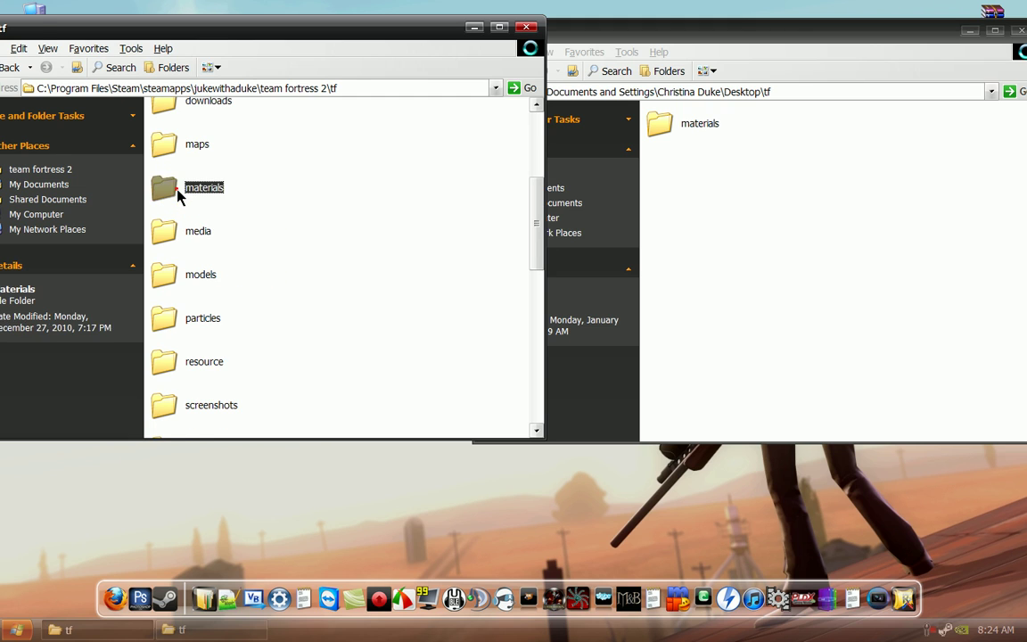
{"action": "left_click", "coordinate": [653, 163]}
{"action": "left_click", "coordinate": [666, 127]}
{"action": "double_click", "coordinate": [666, 127]}
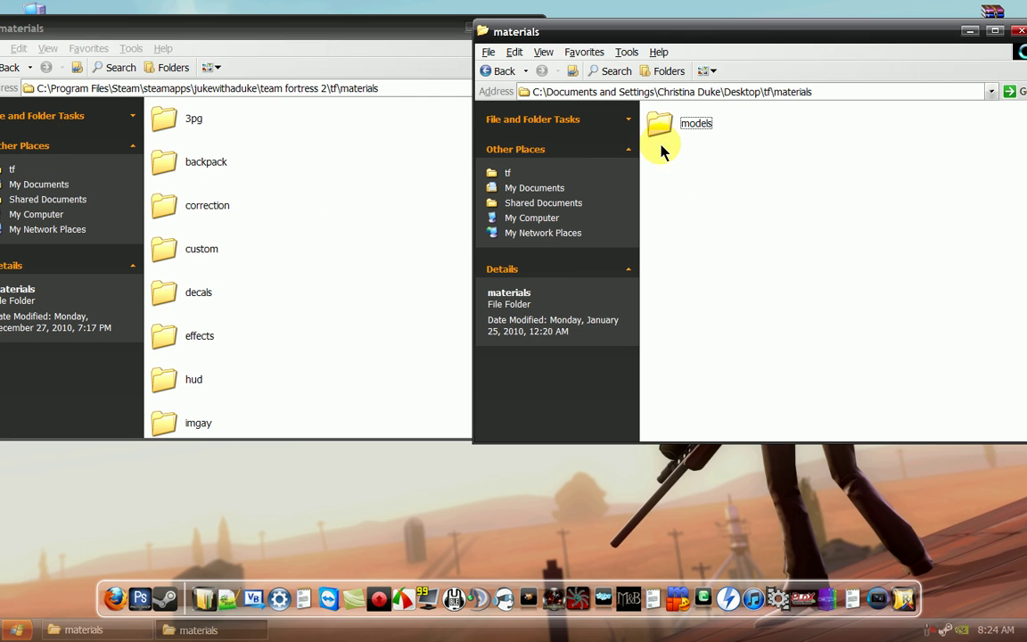
Go into models\weapons in both windows, revealing C_items in each
{"action": "left_click", "coordinate": [238, 243]}
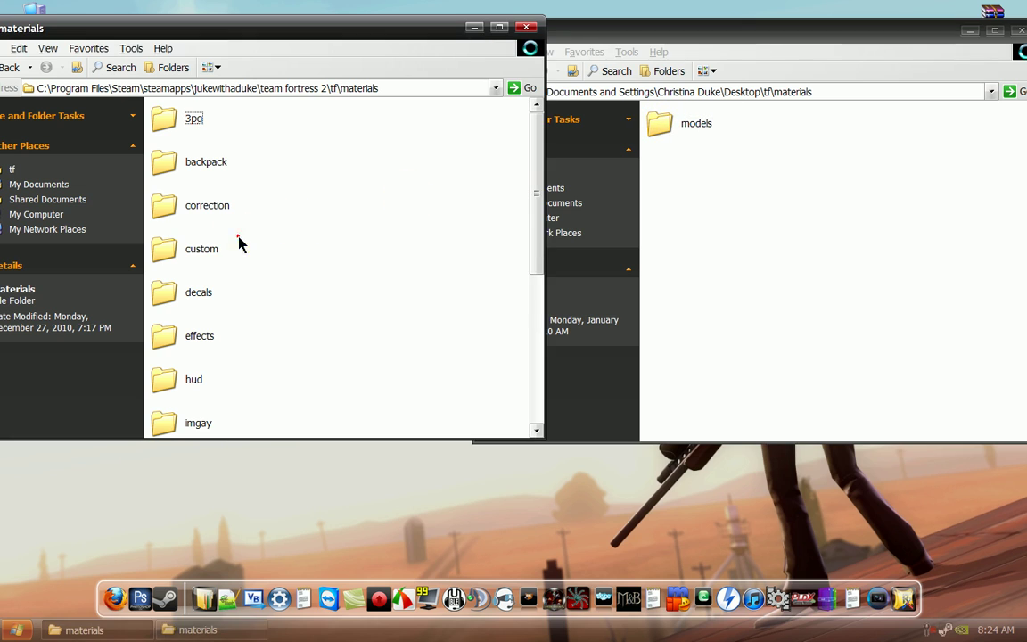
{"action": "scroll", "coordinate": [285, 282], "scroll_direction": "down", "scroll_amount": 6}
{"action": "double_click", "coordinate": [163, 160]}
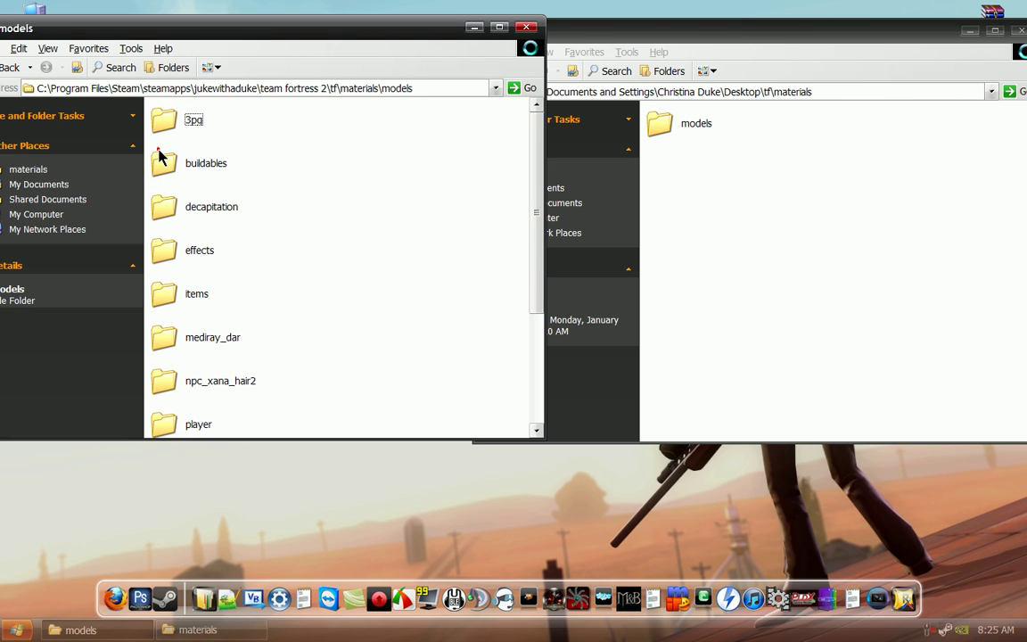
{"action": "left_click", "coordinate": [799, 305]}
{"action": "double_click", "coordinate": [661, 125]}
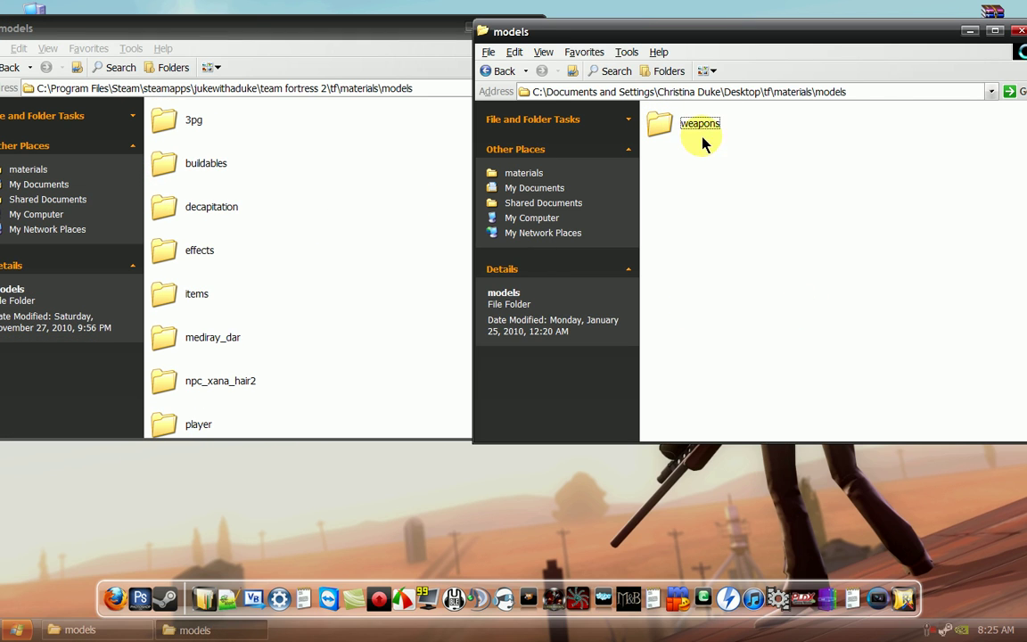
{"action": "left_click", "coordinate": [312, 278]}
{"action": "scroll", "coordinate": [268, 294], "scroll_direction": "down", "scroll_amount": 4}
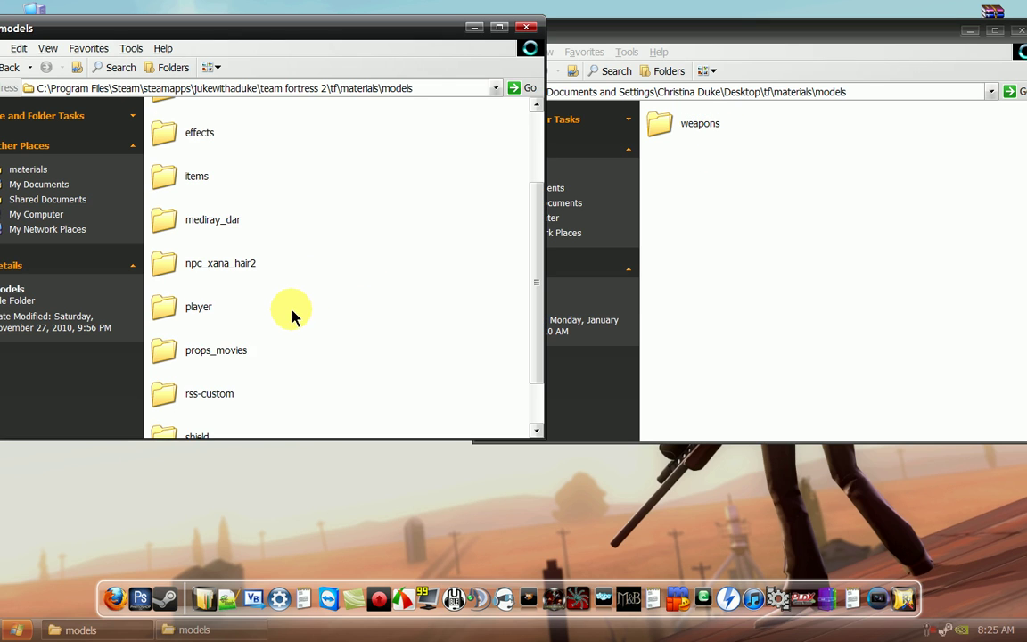
{"action": "double_click", "coordinate": [176, 415]}
{"action": "left_click", "coordinate": [719, 201]}
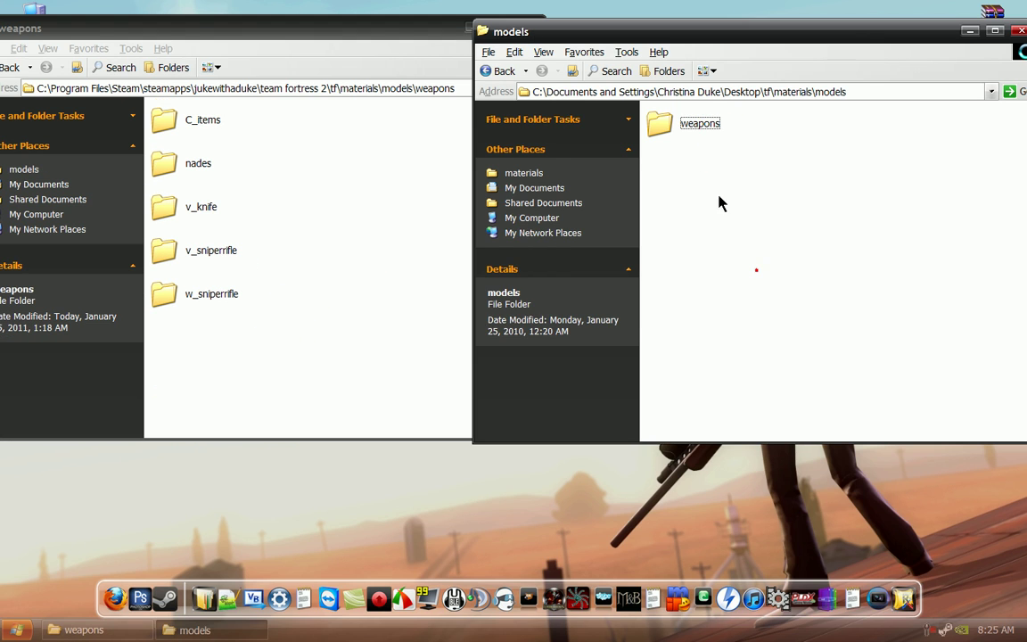
{"action": "double_click", "coordinate": [661, 125]}
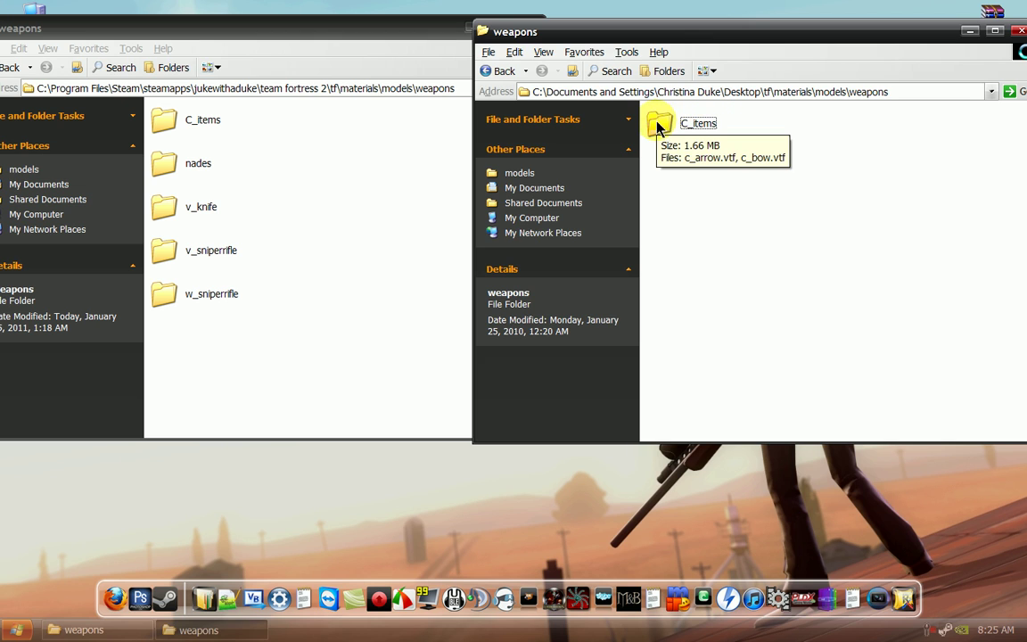
Delete the game's existing C_items folder from its weapons folder
{"action": "right_click", "coordinate": [165, 125]}
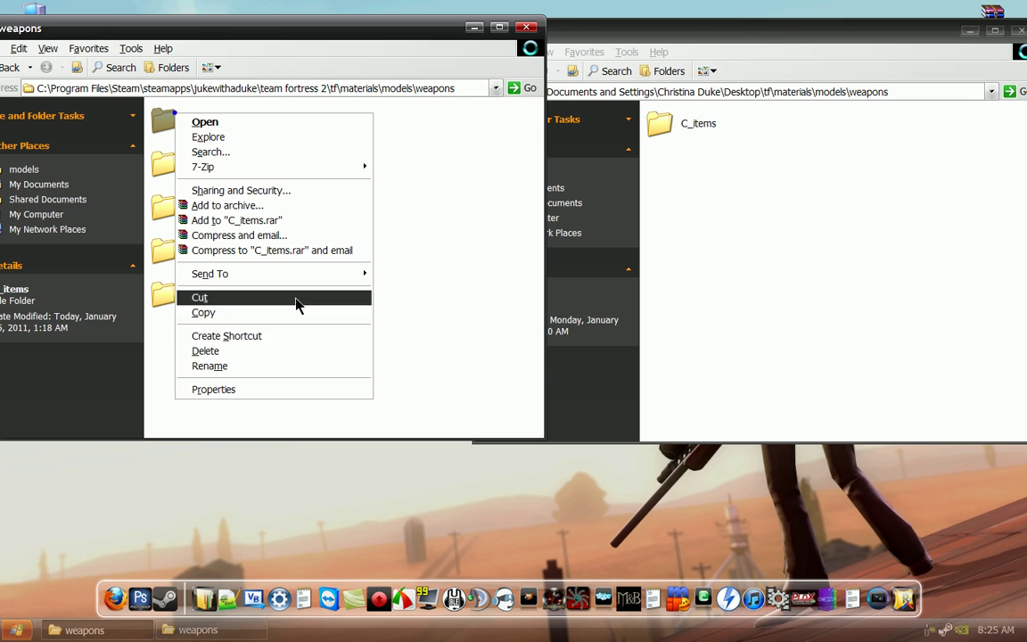
{"action": "left_click", "coordinate": [274, 350]}
{"action": "left_click", "coordinate": [570, 351]}
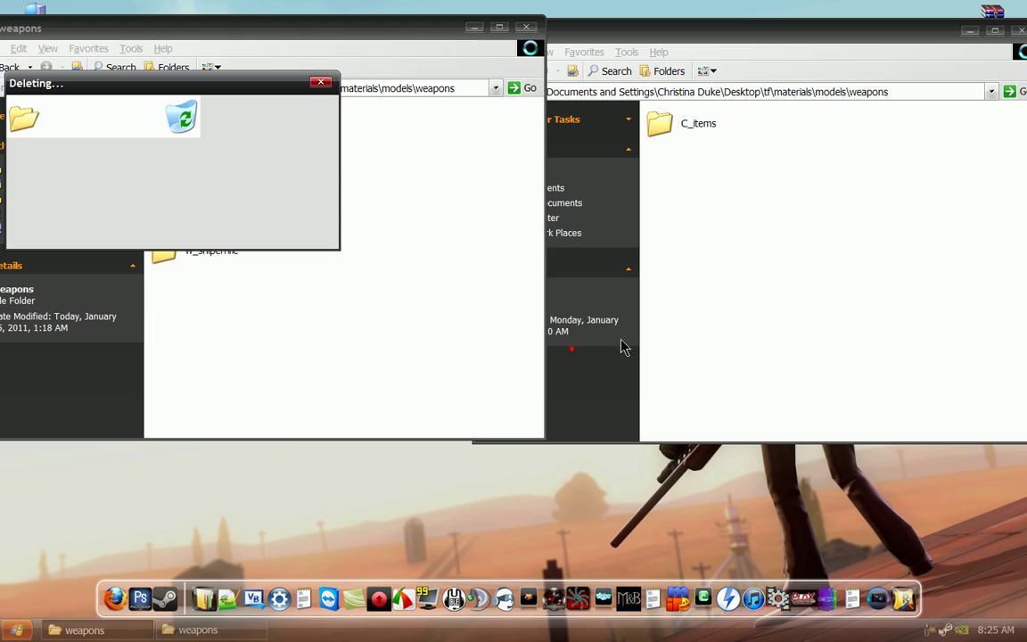
{"action": "left_click", "coordinate": [751, 292]}
{"action": "left_click", "coordinate": [665, 125]}
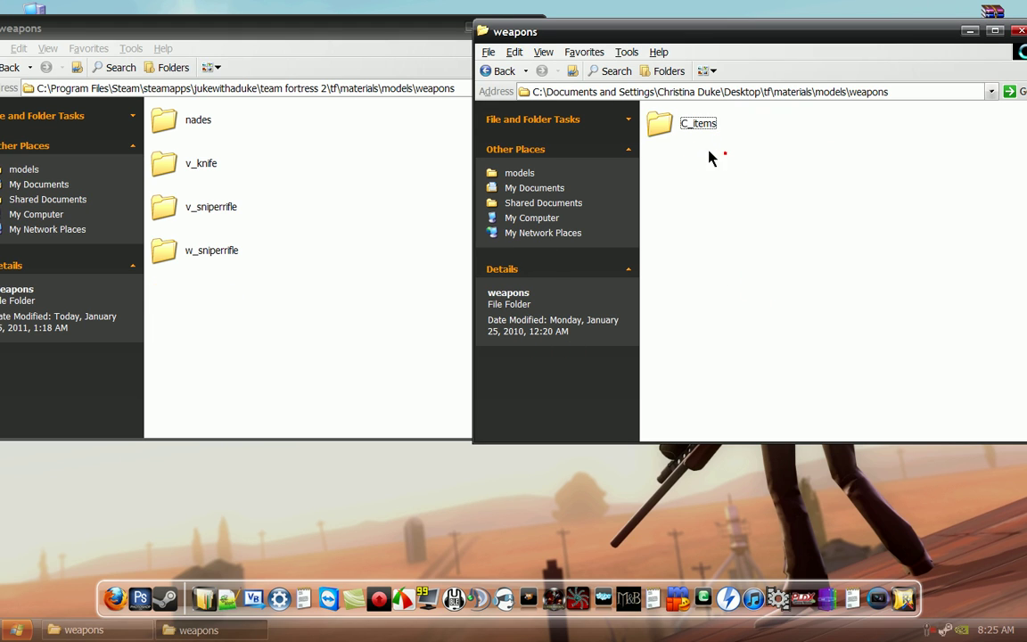
Create a new folder named C_items in the game's weapons folder
{"action": "left_click", "coordinate": [272, 241]}
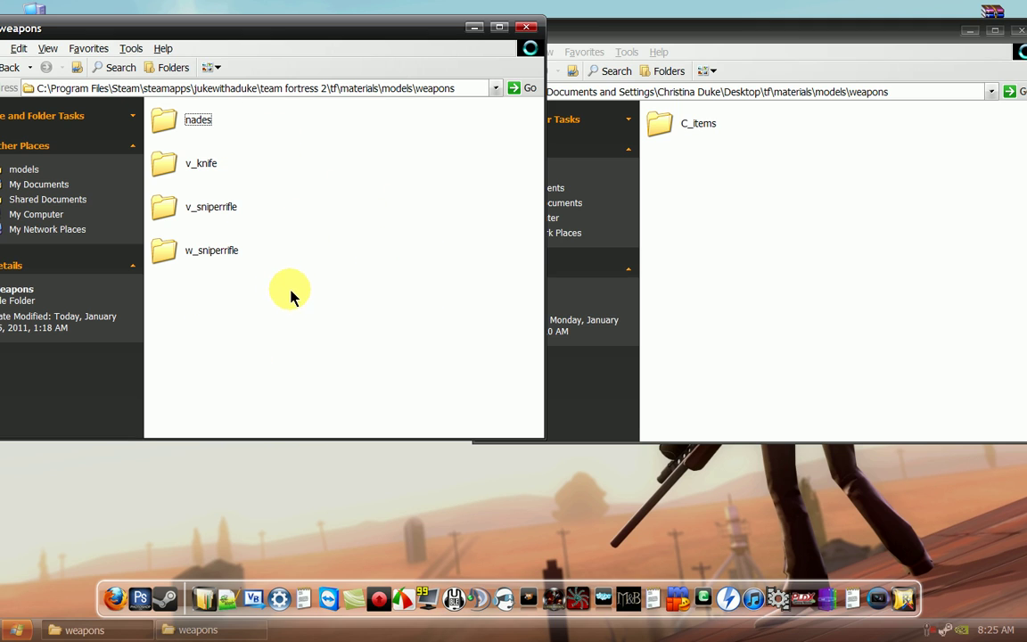
{"action": "left_click", "coordinate": [297, 324]}
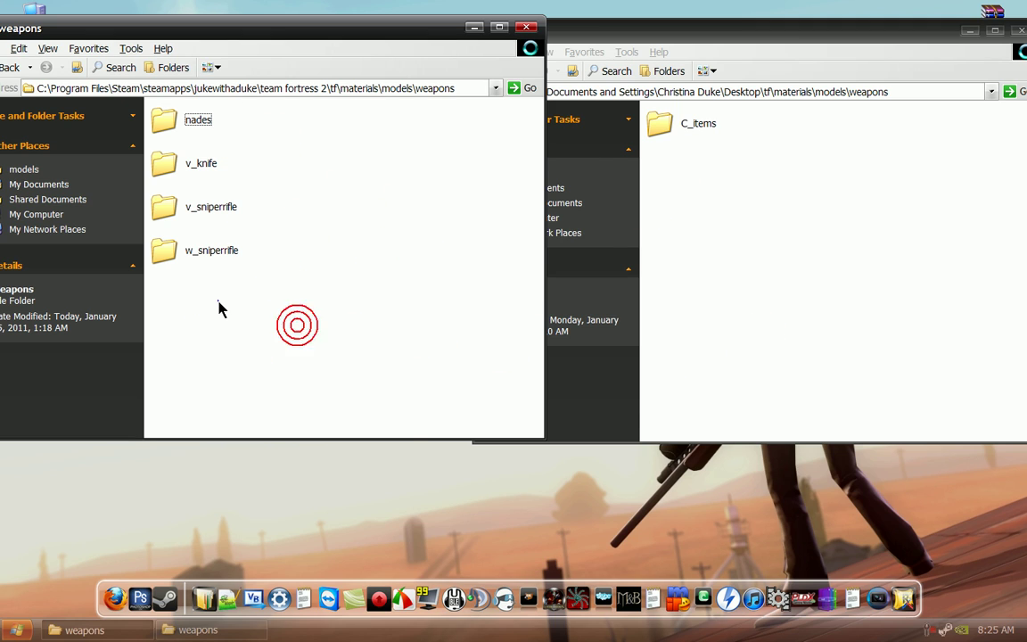
{"action": "right_click", "coordinate": [218, 303]}
{"action": "mouse_move", "coordinate": [297, 473]}
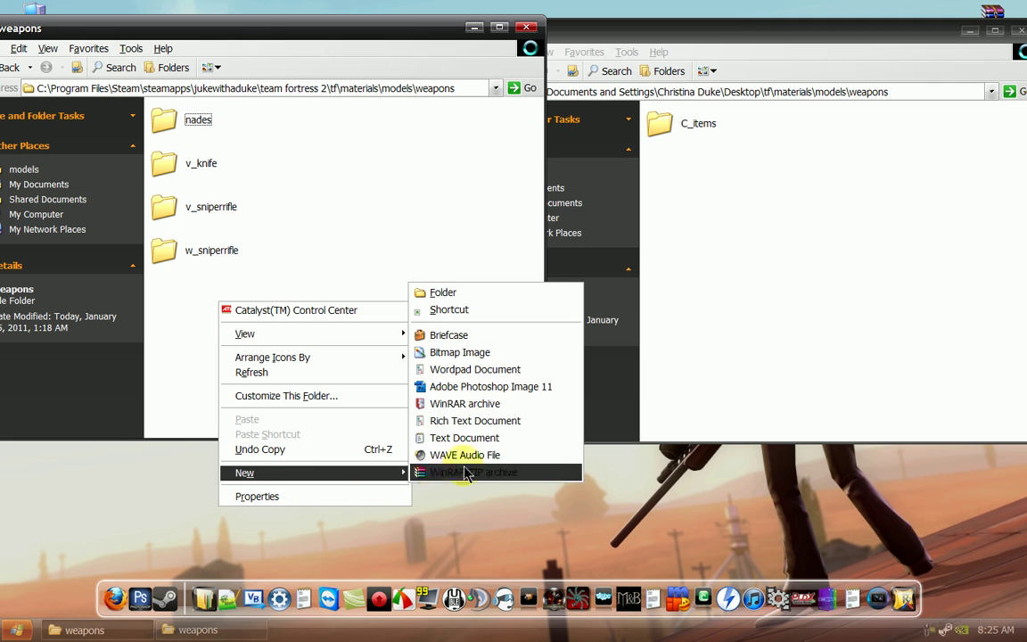
{"action": "left_click", "coordinate": [470, 295]}
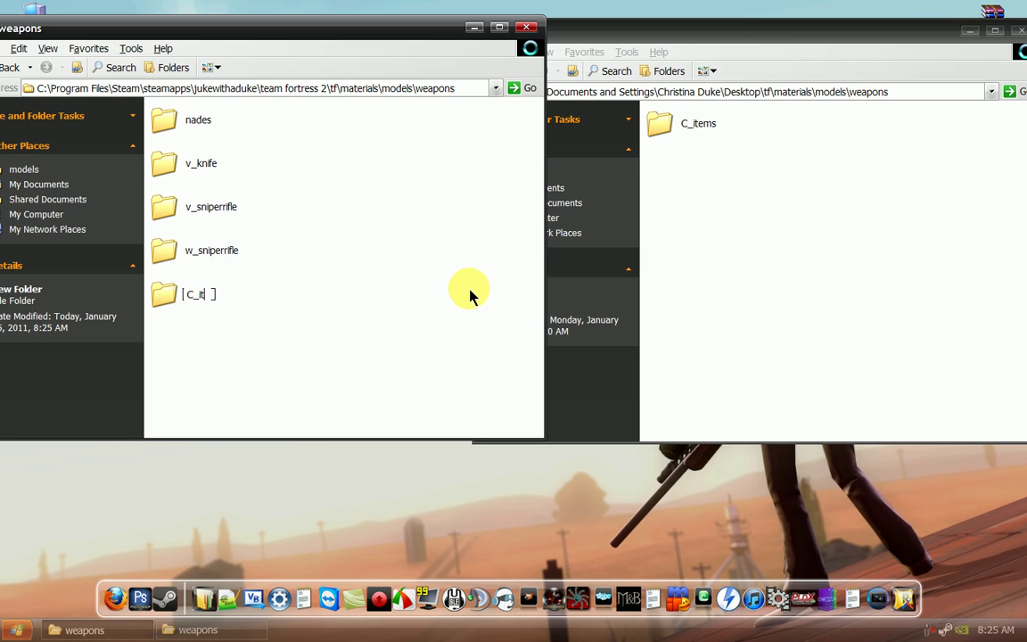
{"action": "type", "text": "C_items"}
{"action": "key", "text": "Return"}
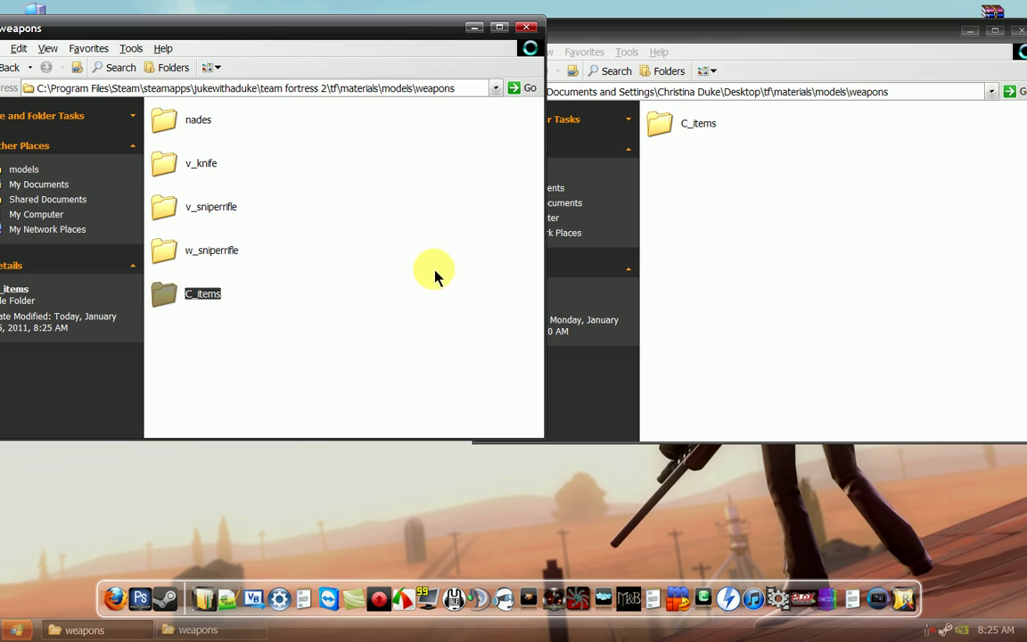
{"action": "left_click", "coordinate": [661, 130]}
Open both C_items folders and drag c_arrow.vtf and c_bow.vtf into the game's C_items
{"action": "double_click", "coordinate": [661, 126]}
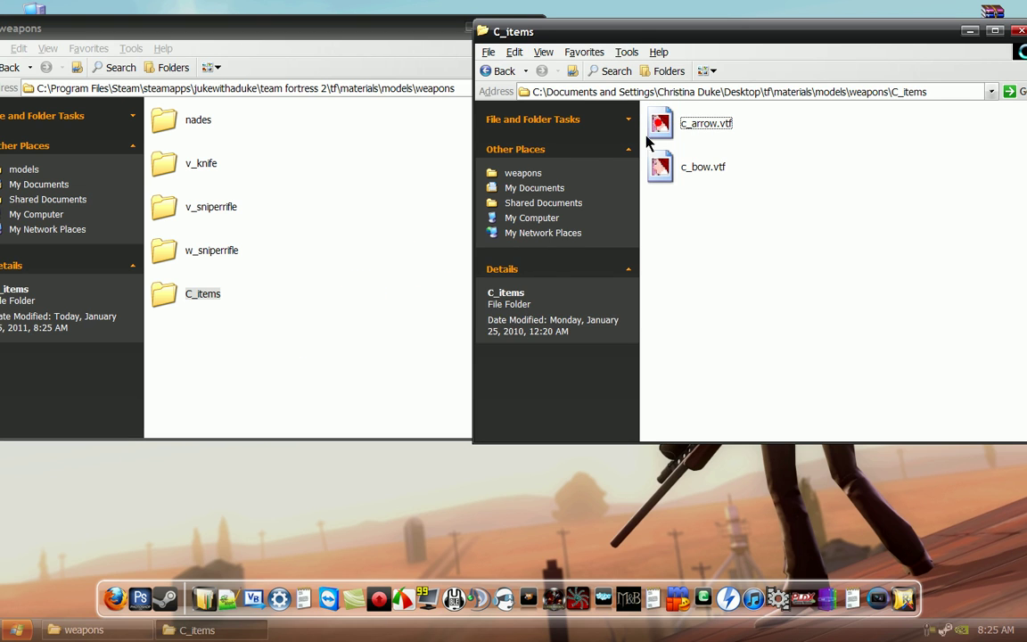
{"action": "double_click", "coordinate": [196, 294]}
{"action": "left_click", "coordinate": [781, 271]}
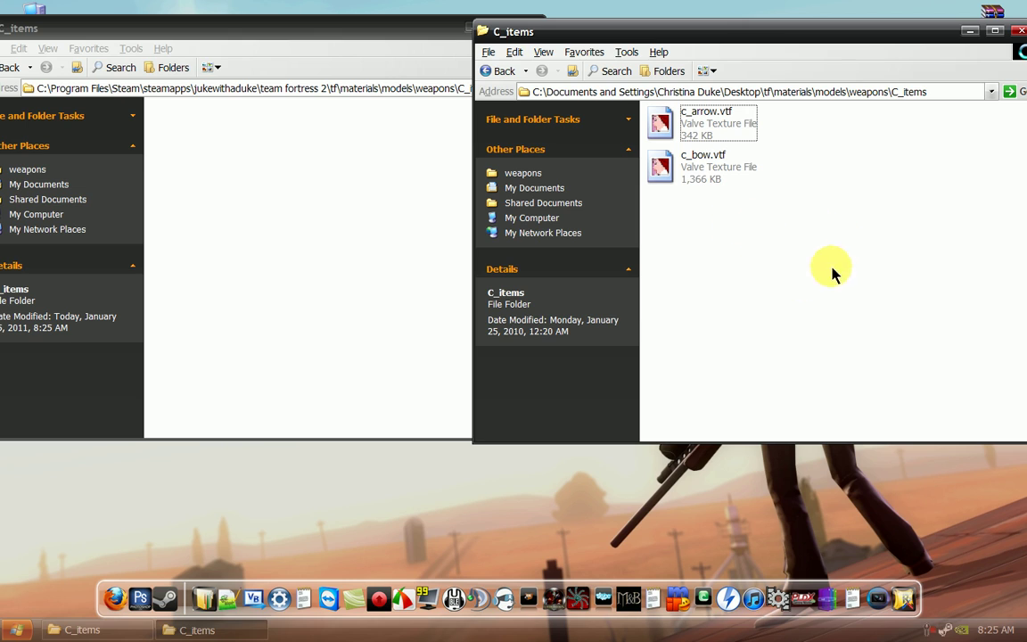
{"action": "left_click_drag", "start_coordinate": [826, 254], "coordinate": [827, 216]}
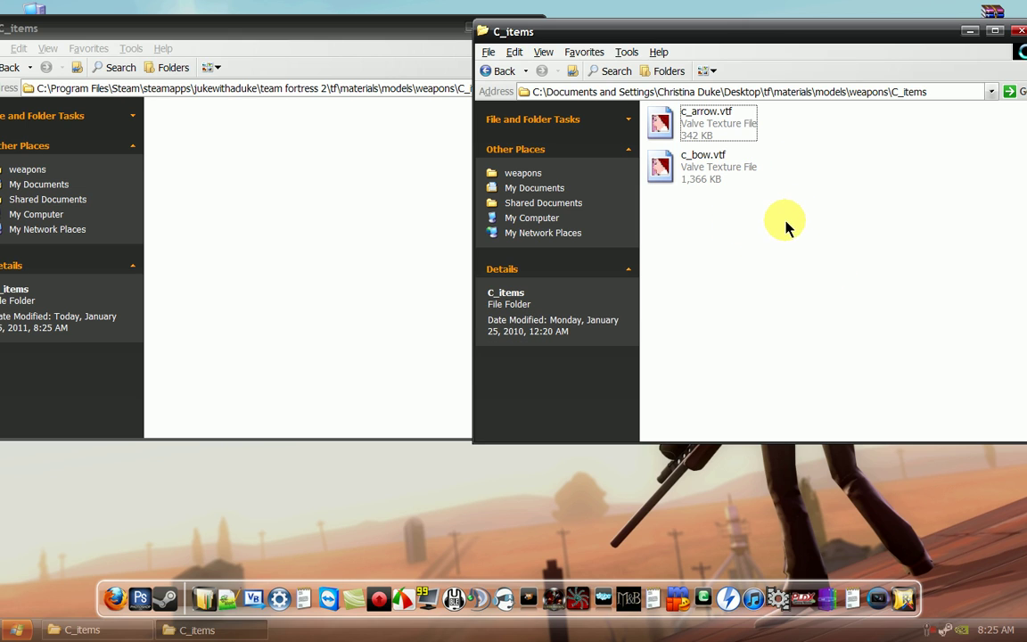
{"action": "left_click_drag", "start_coordinate": [828, 257], "coordinate": [385, 254]}
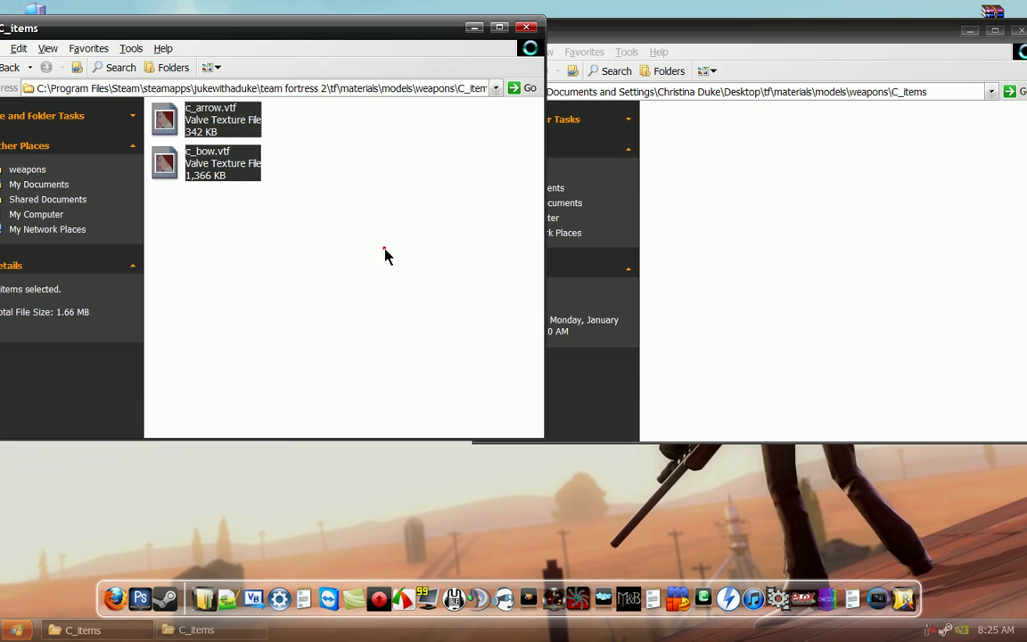
{"action": "left_click", "coordinate": [532, 28]}
Close the Explorer window and delete the tf folder, Readme and fairy_bow.zip from the desktop
{"action": "left_click", "coordinate": [1020, 33]}
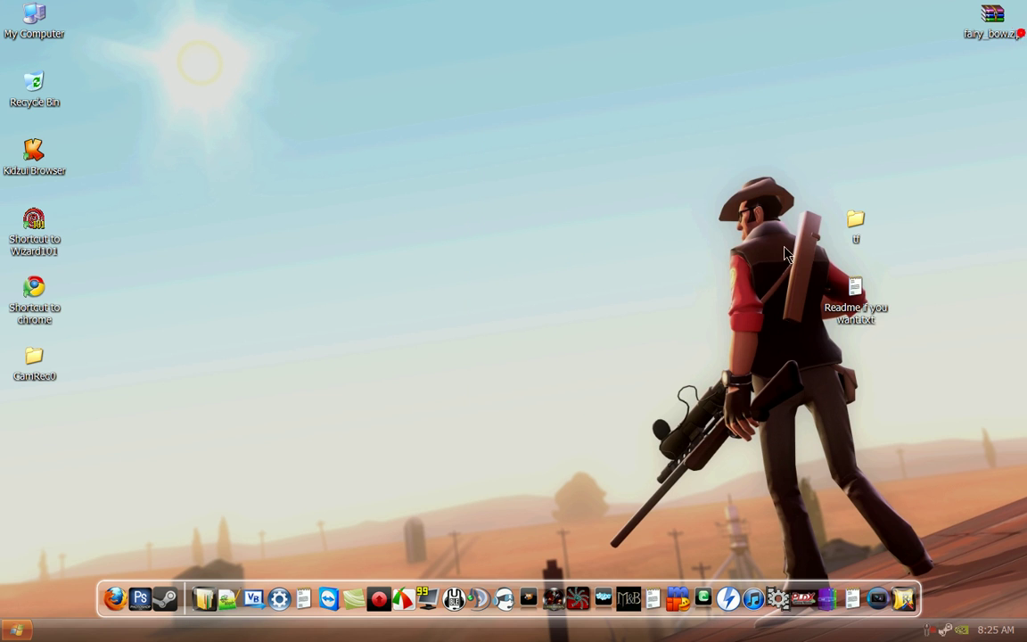
{"action": "left_click_drag", "start_coordinate": [843, 365], "coordinate": [996, 12]}
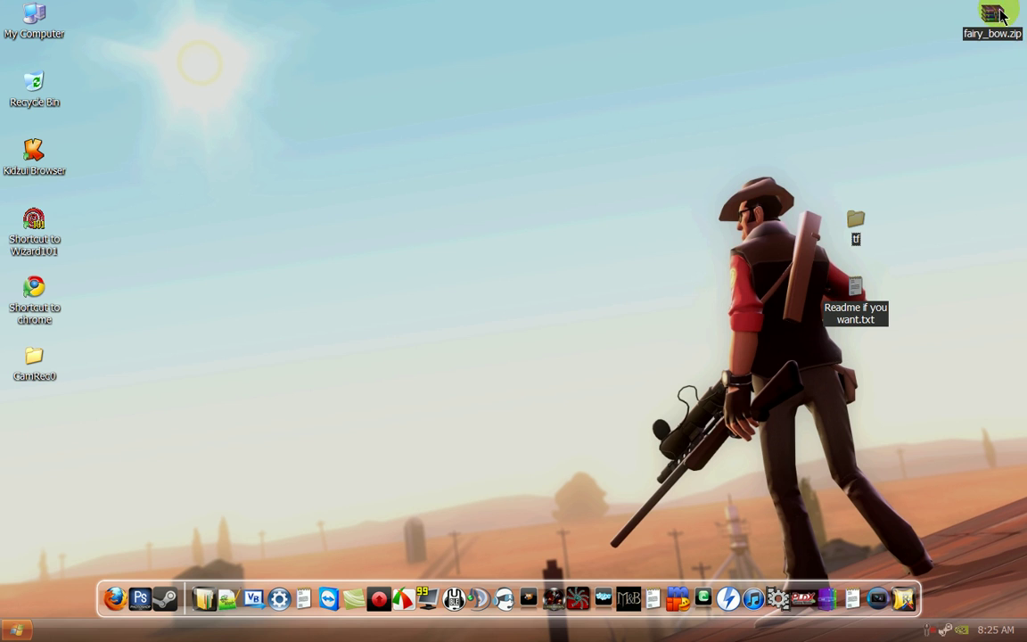
{"action": "right_click", "coordinate": [996, 13]}
{"action": "left_click", "coordinate": [829, 242]}
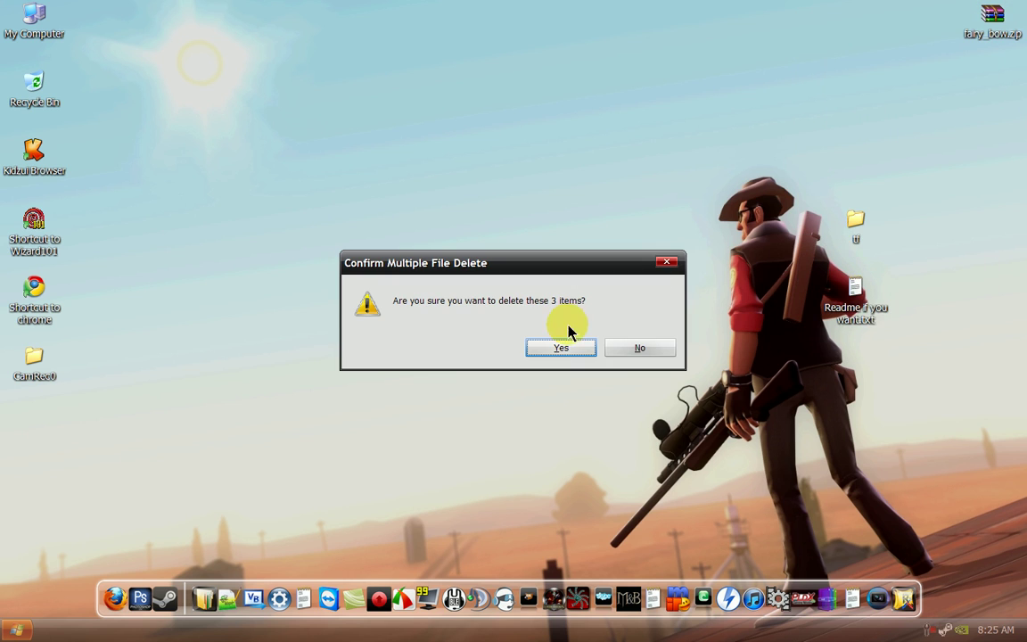
{"action": "left_click", "coordinate": [560, 347]}
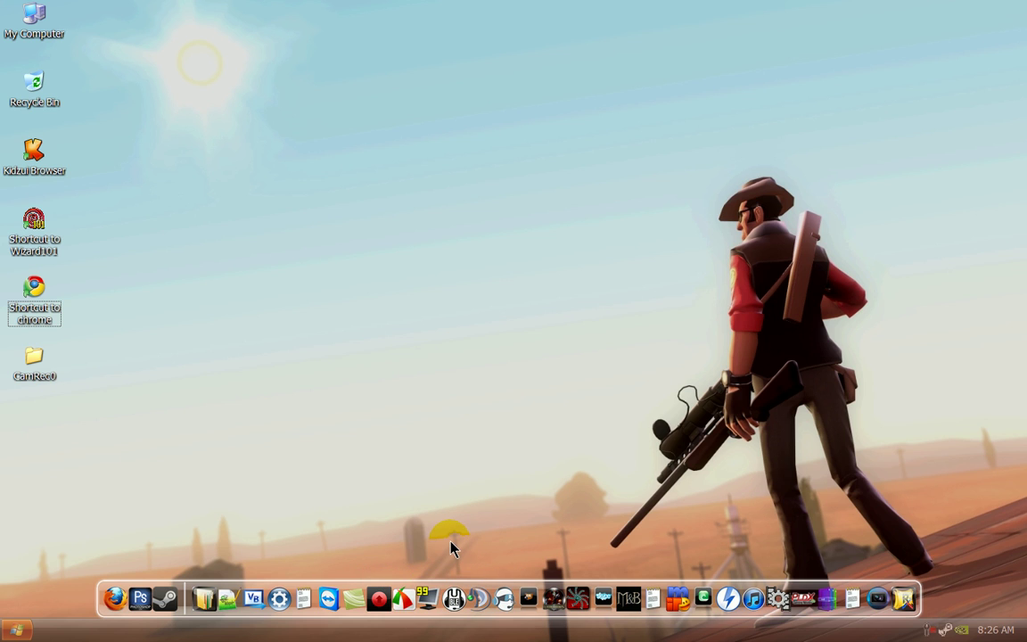
Adjust the Firefox window showing the Google home page
{"action": "left_click_drag", "start_coordinate": [585, 126], "coordinate": [1025, 629]}
{"action": "left_click_drag", "start_coordinate": [433, 1], "coordinate": [1026, 640]}
{"action": "left_click_drag", "start_coordinate": [534, 2], "coordinate": [1026, 641]}
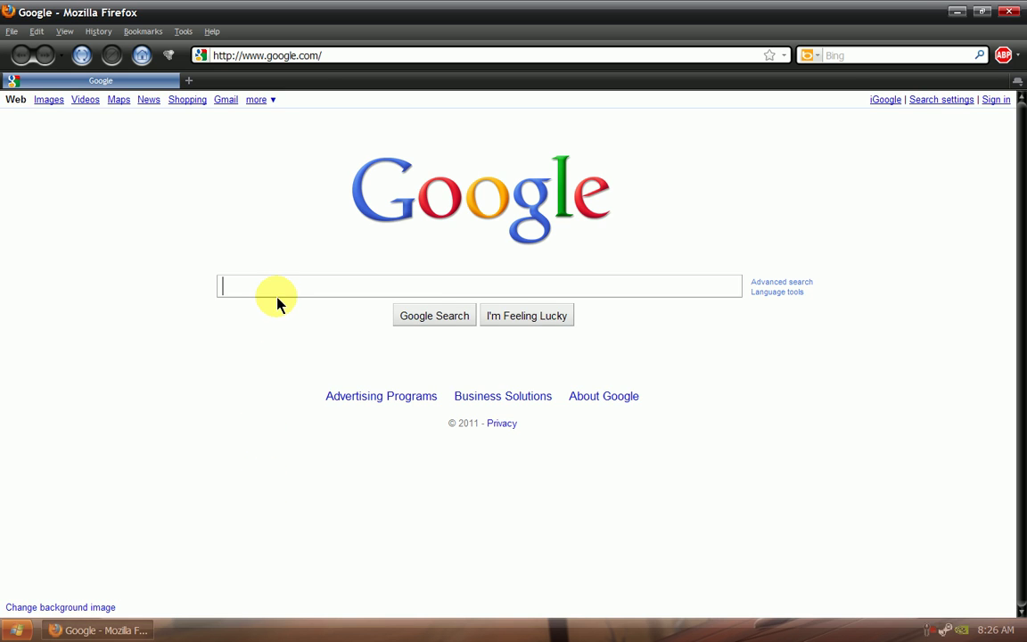
Search Google for fpsbanana.com, go to GameBanana, and show its Newest Skins list
{"action": "type", "text": "fpsbanana.com"}
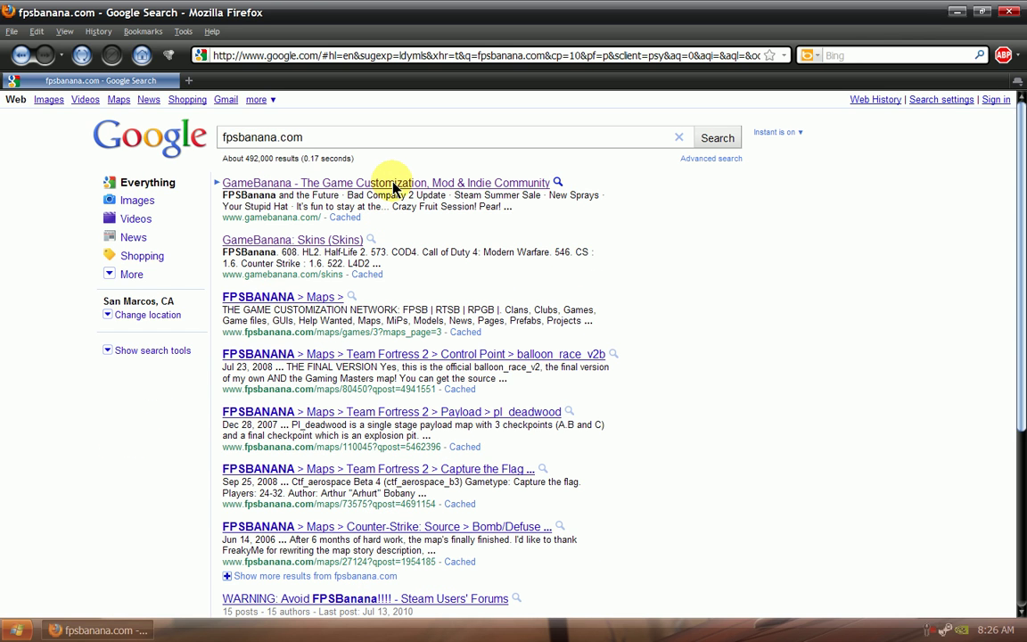
{"action": "left_click", "coordinate": [393, 184]}
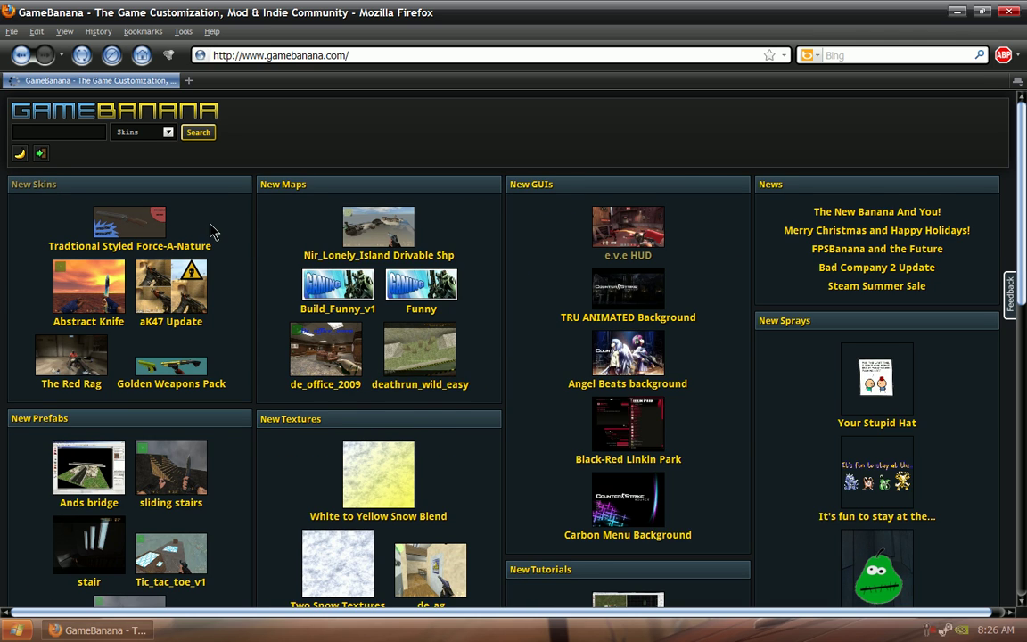
{"action": "left_click", "coordinate": [44, 183]}
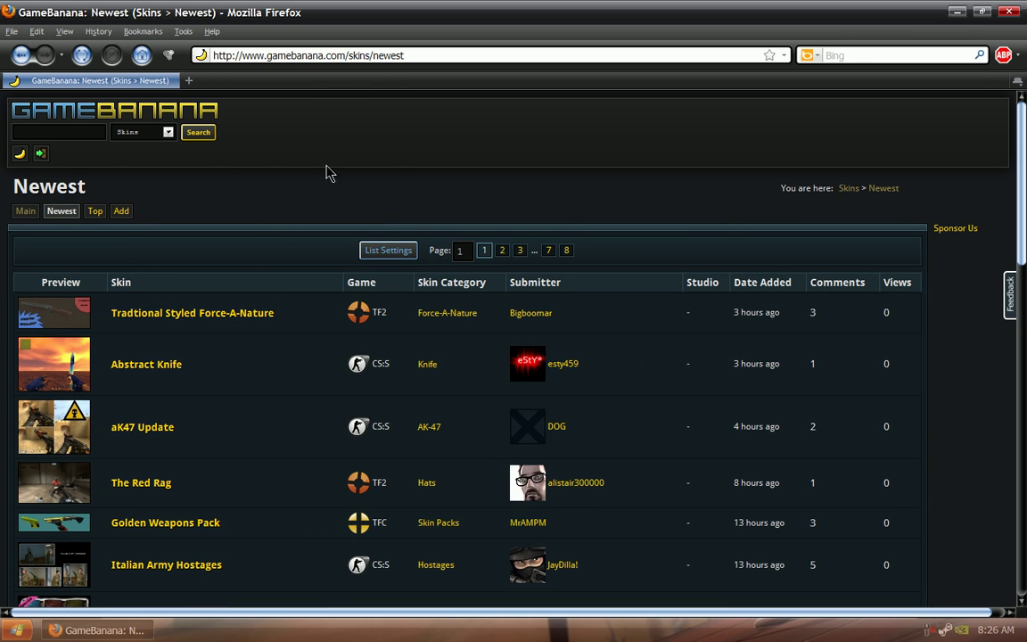
Go to extelevision.com, view its Skins page of TF2 uniforms, then close Firefox
{"action": "left_click", "coordinate": [407, 57]}
{"action": "type", "text": "extelel"}
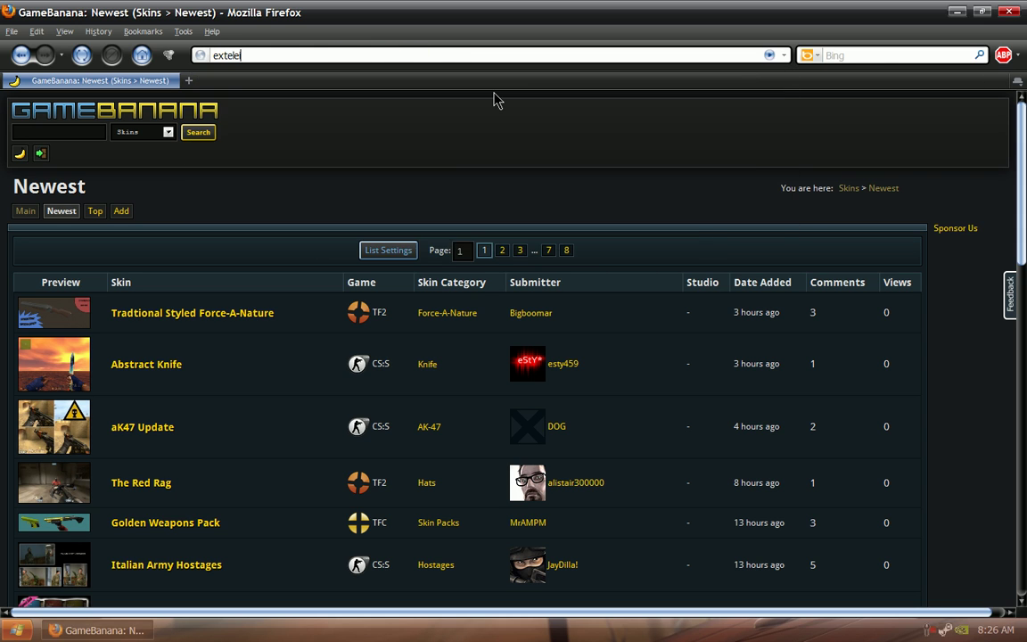
{"action": "key", "text": "BackSpace"}
{"action": "type", "text": "vision."}
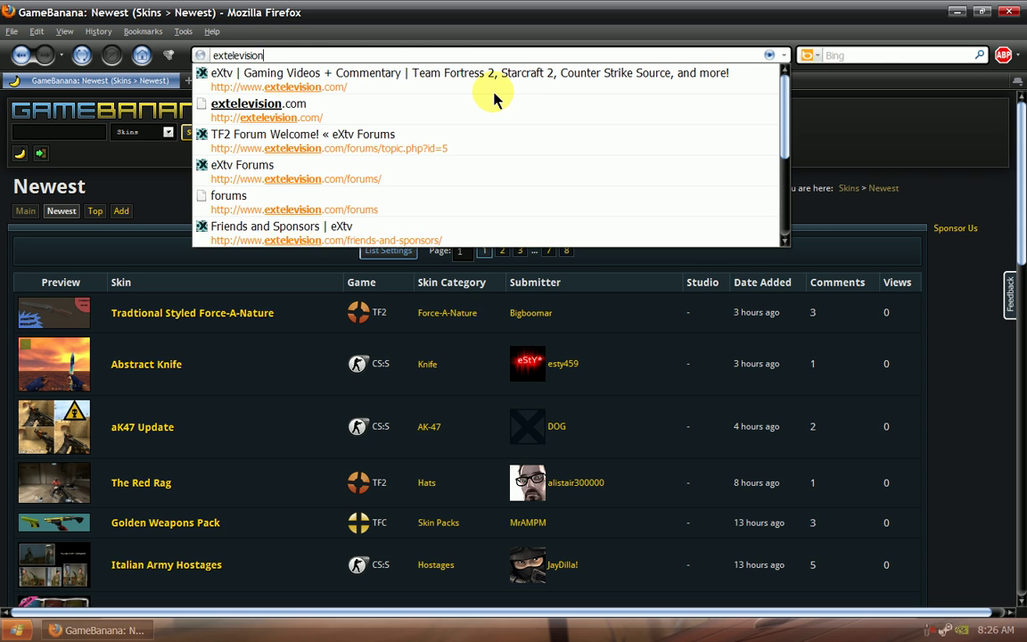
{"action": "type", "text": "com/"}
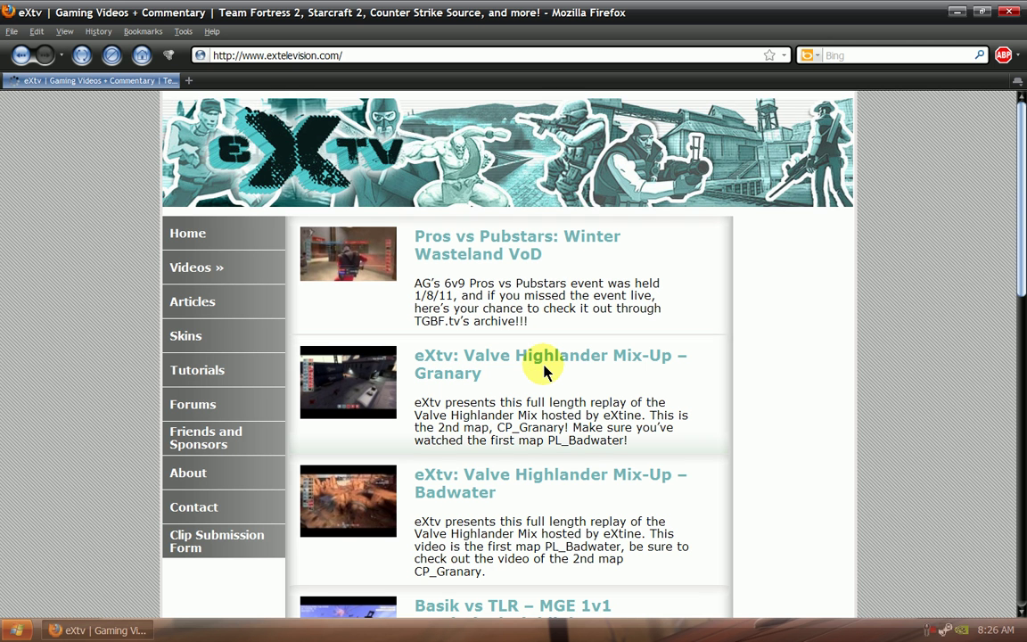
{"action": "scroll", "coordinate": [539, 378], "scroll_direction": "down", "scroll_amount": 2}
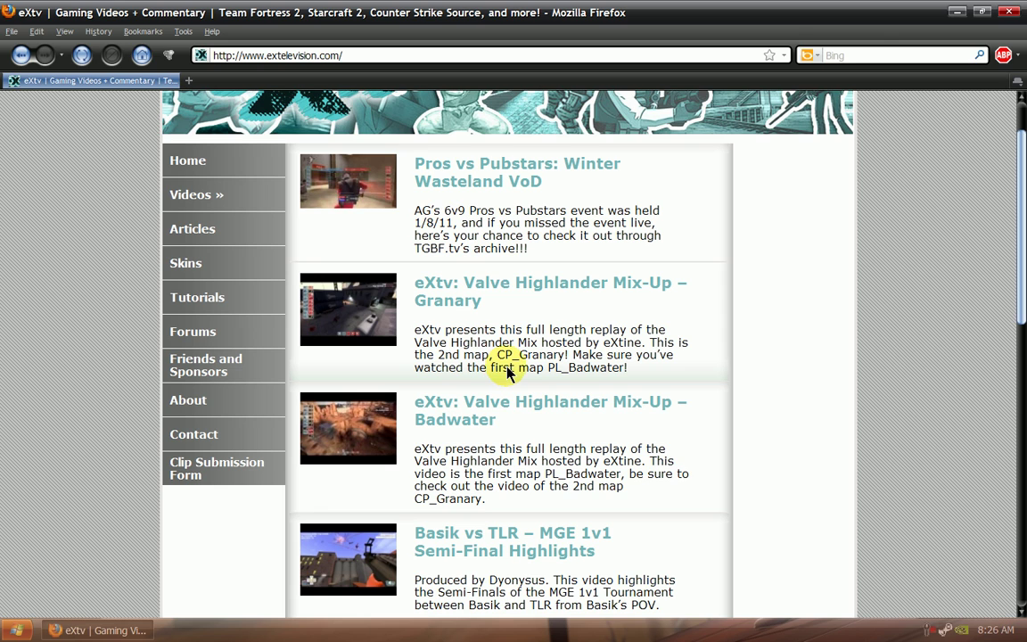
{"action": "left_click", "coordinate": [189, 265]}
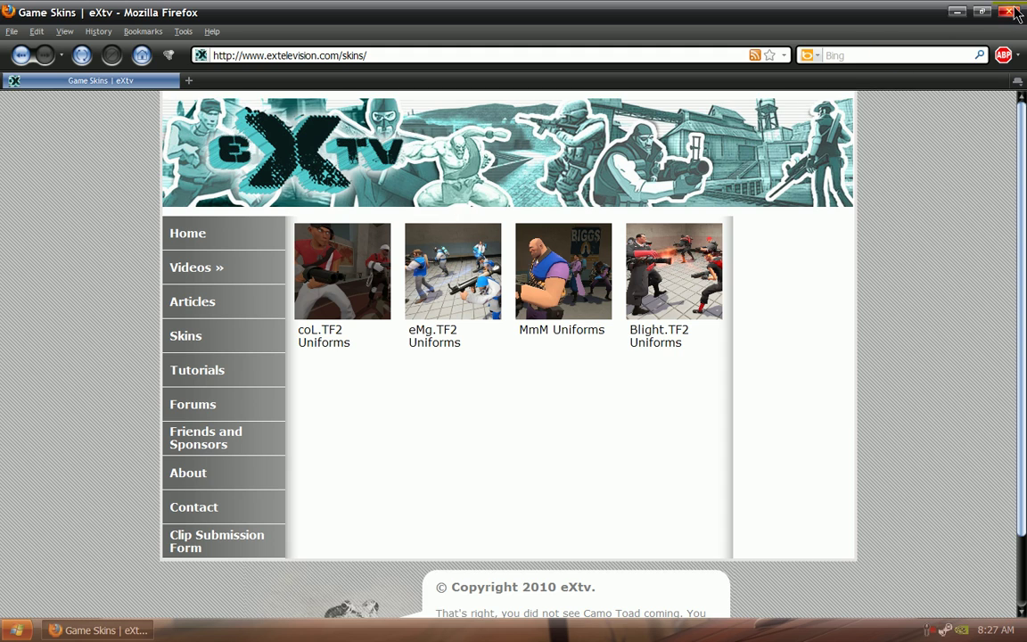
{"action": "left_click", "coordinate": [1010, 11]}
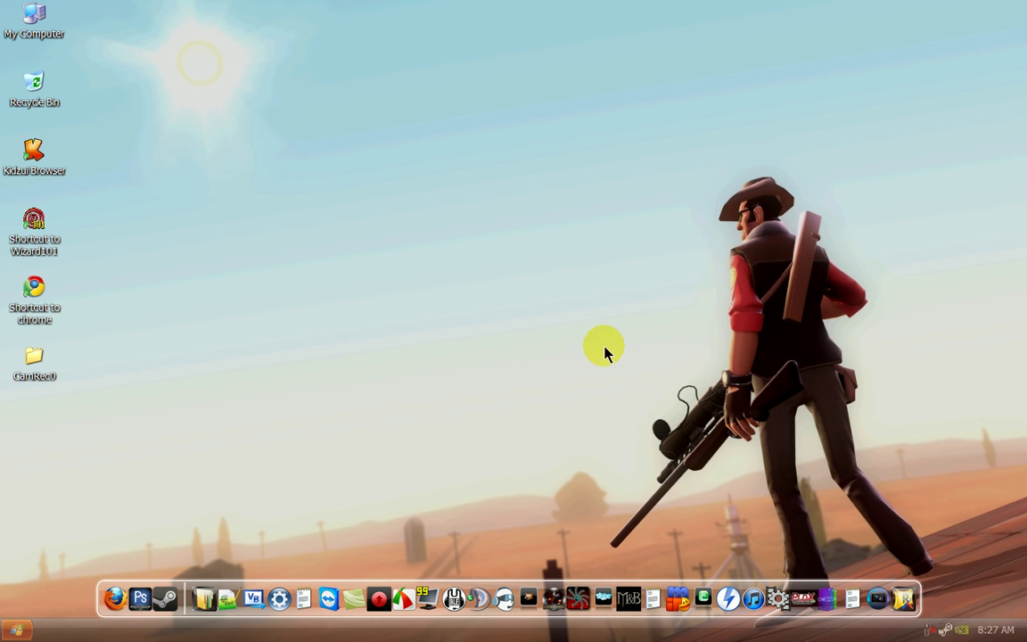
{"action": "left_click", "coordinate": [205, 605]}
{"action": "scroll", "coordinate": [436, 349], "scroll_direction": "down", "scroll_amount": 10}
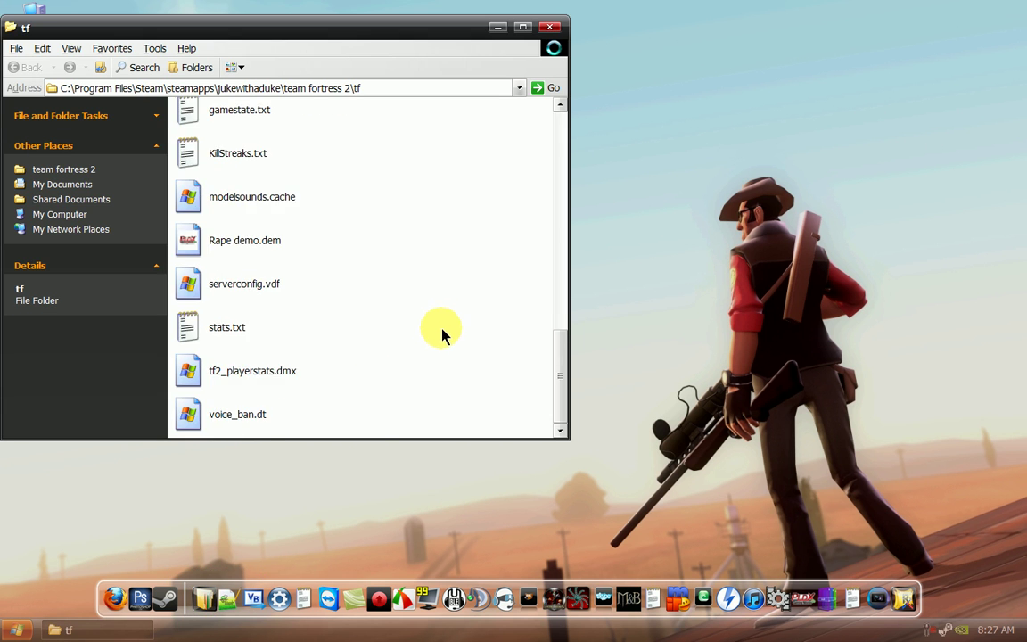
{"action": "scroll", "coordinate": [453, 357], "scroll_direction": "up", "scroll_amount": 3}
{"action": "scroll", "coordinate": [453, 357], "scroll_direction": "up", "scroll_amount": 5}
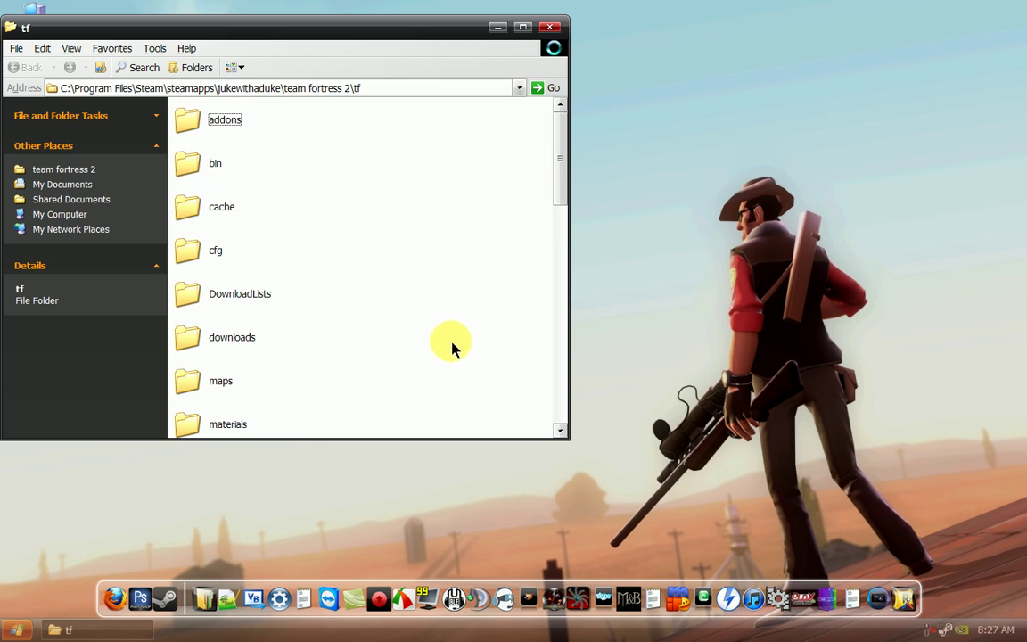
{"action": "double_click", "coordinate": [191, 257]}
{"action": "left_click", "coordinate": [27, 67]}
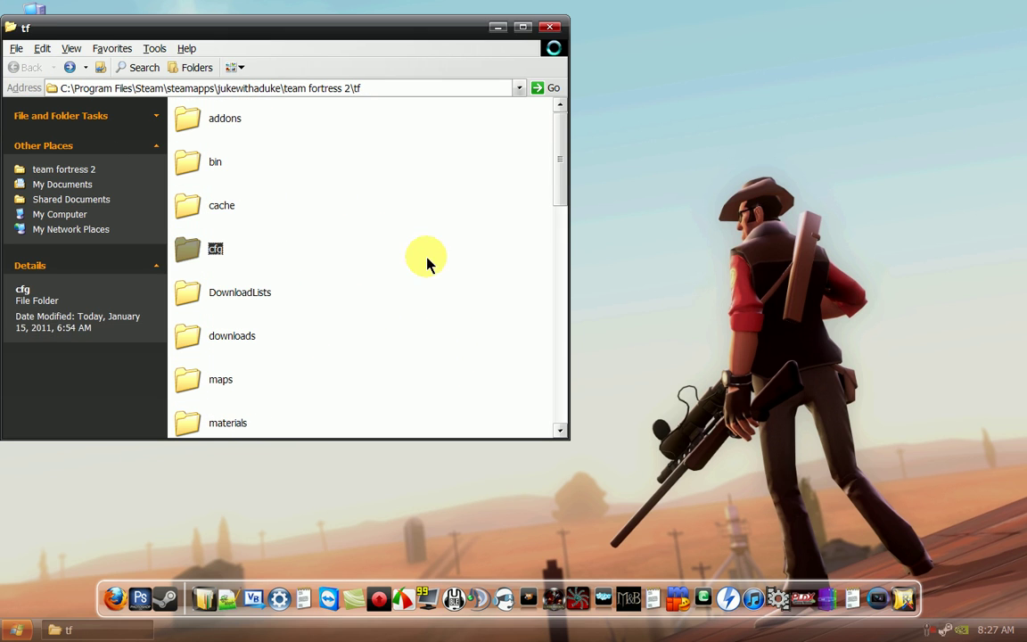
{"action": "left_click", "coordinate": [550, 27]}
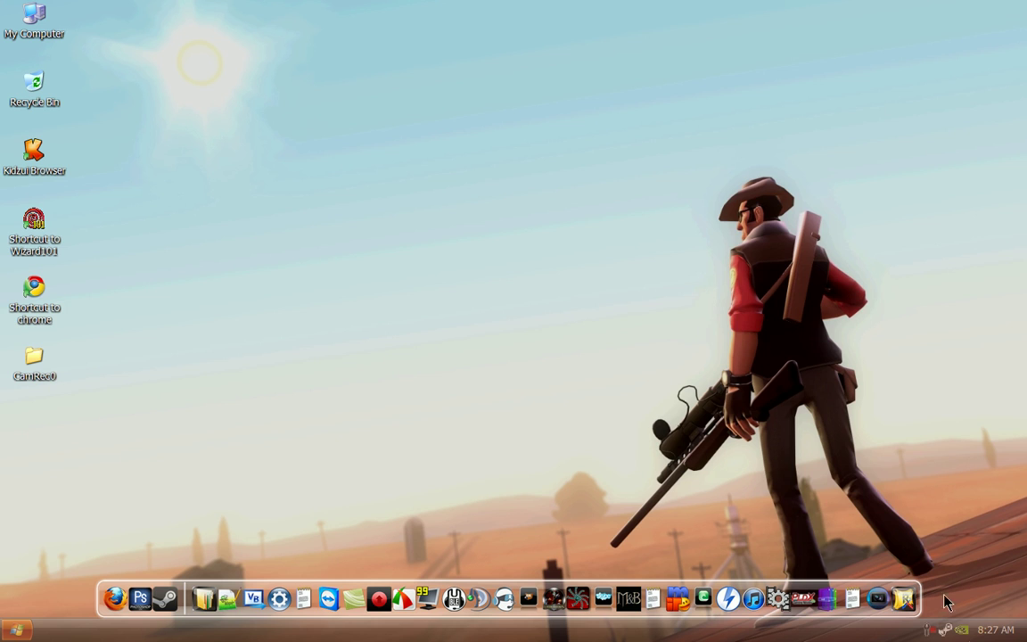